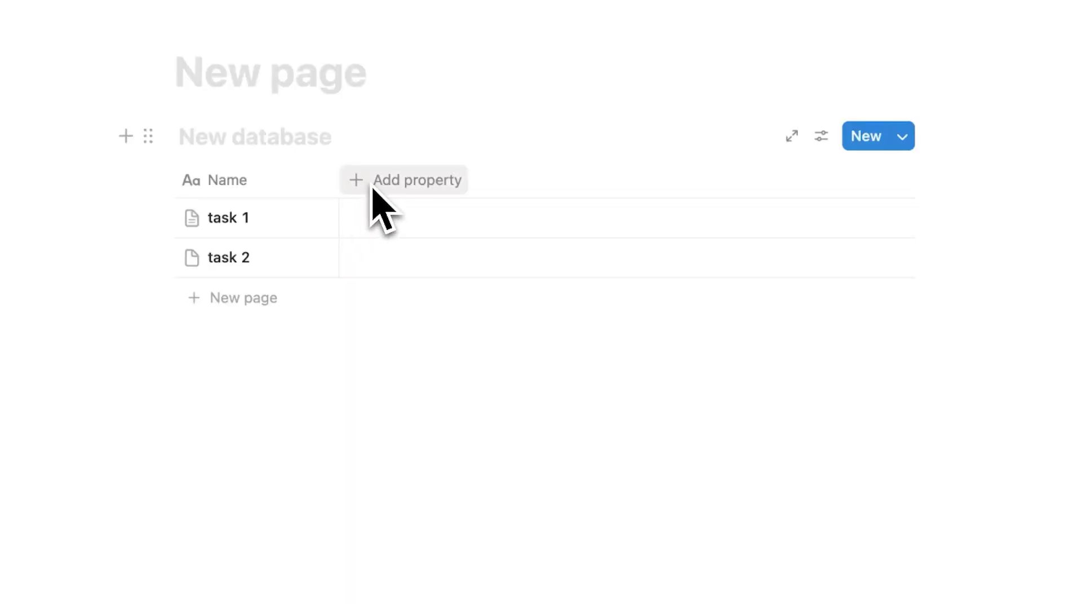
- Start adding a new property to the sample database
click(372, 186)
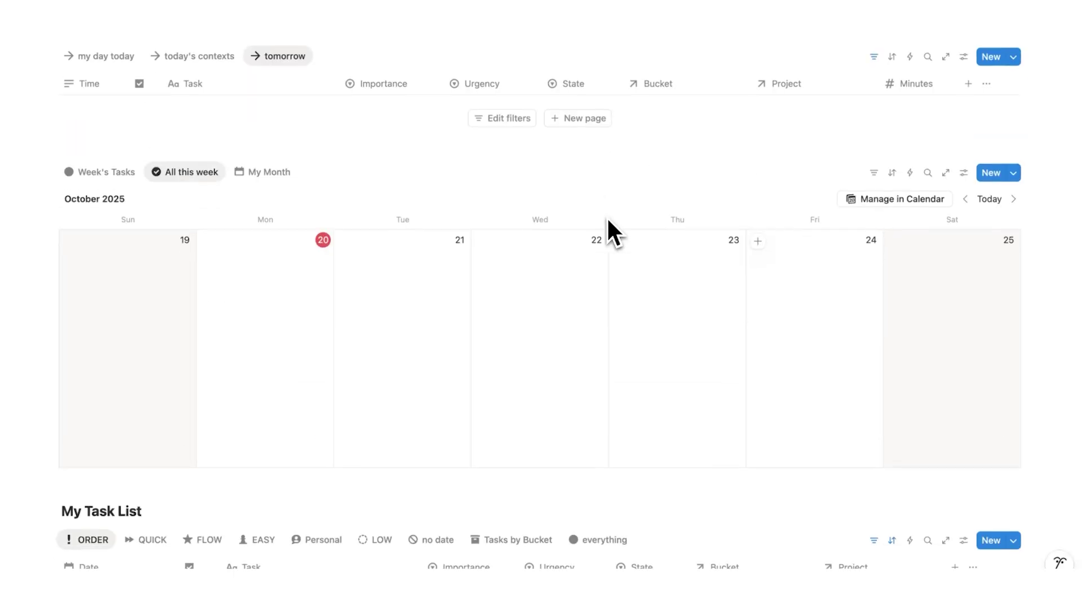
- Create Task 1 in the tomorrow view and tick its checkbox as done
scroll(607, 225, up, 20)
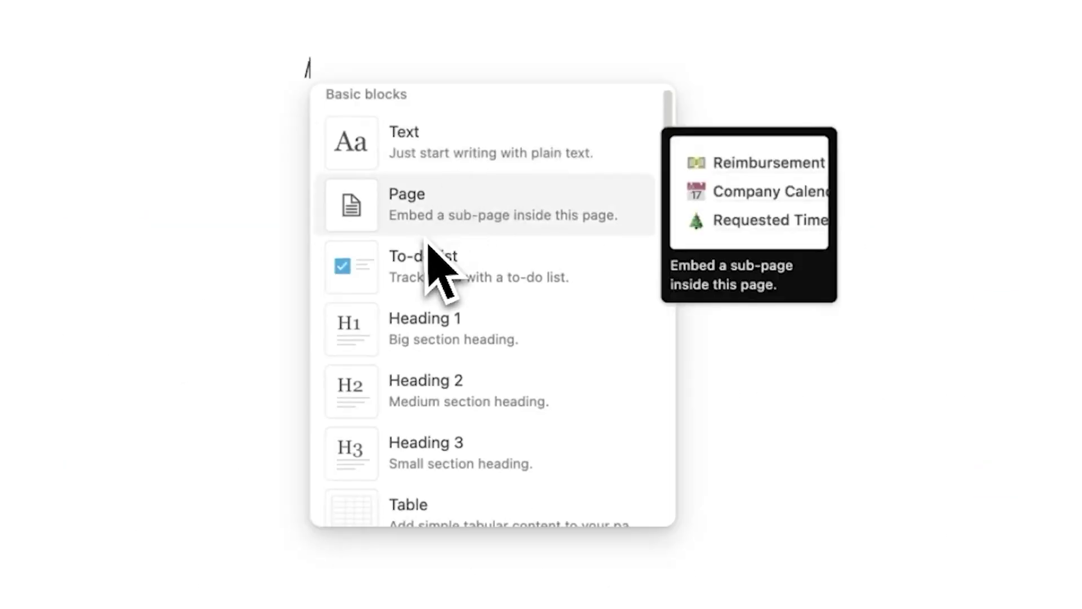
scroll(434, 270, down, 15)
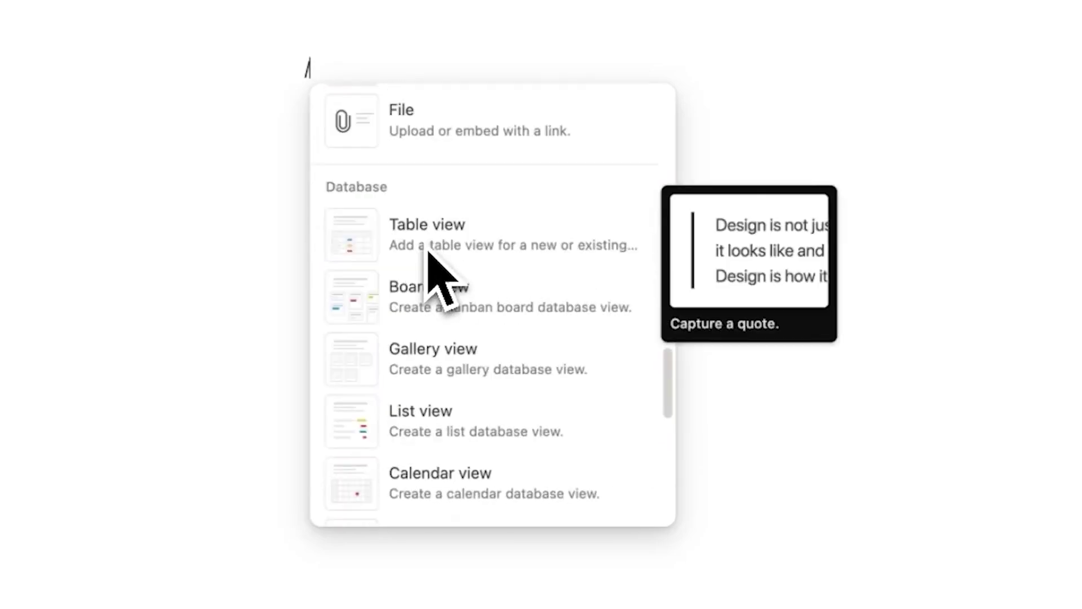
scroll(474, 327, up, 10)
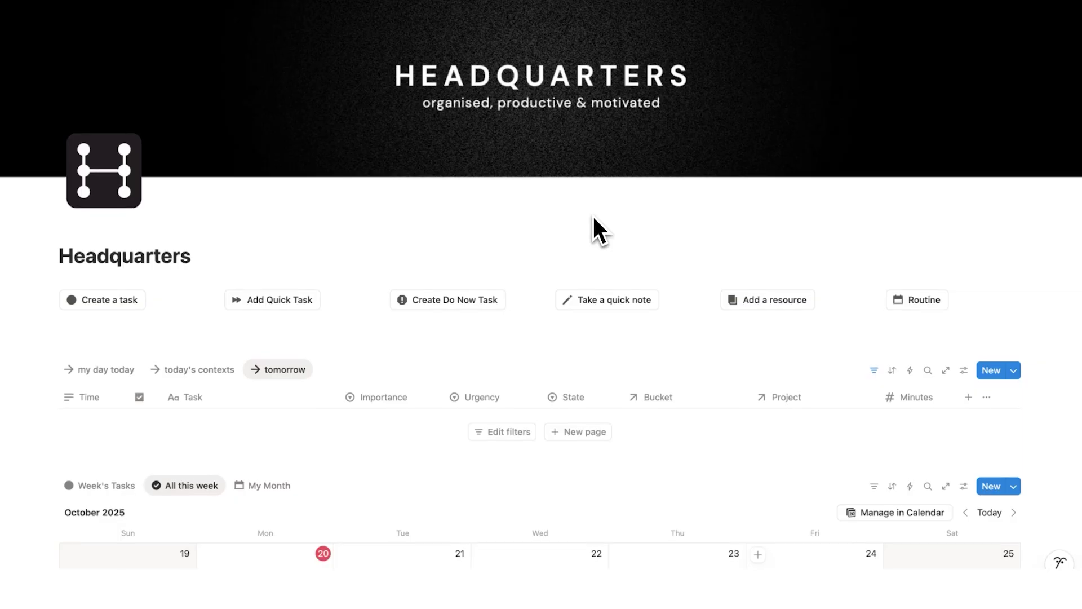
scroll(593, 215, down, 3)
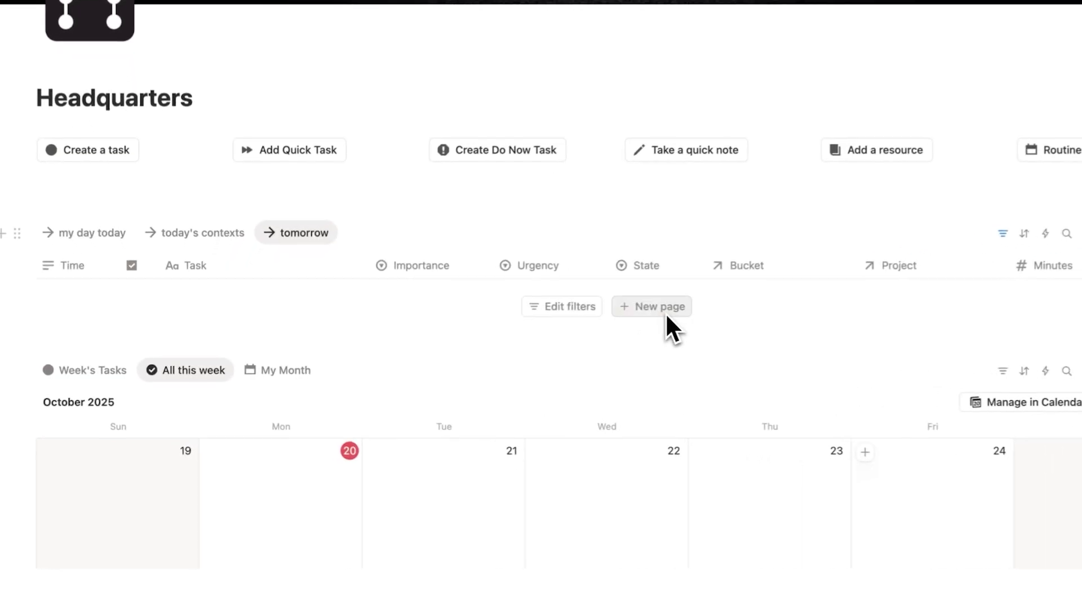
click(589, 316)
key(Escape)
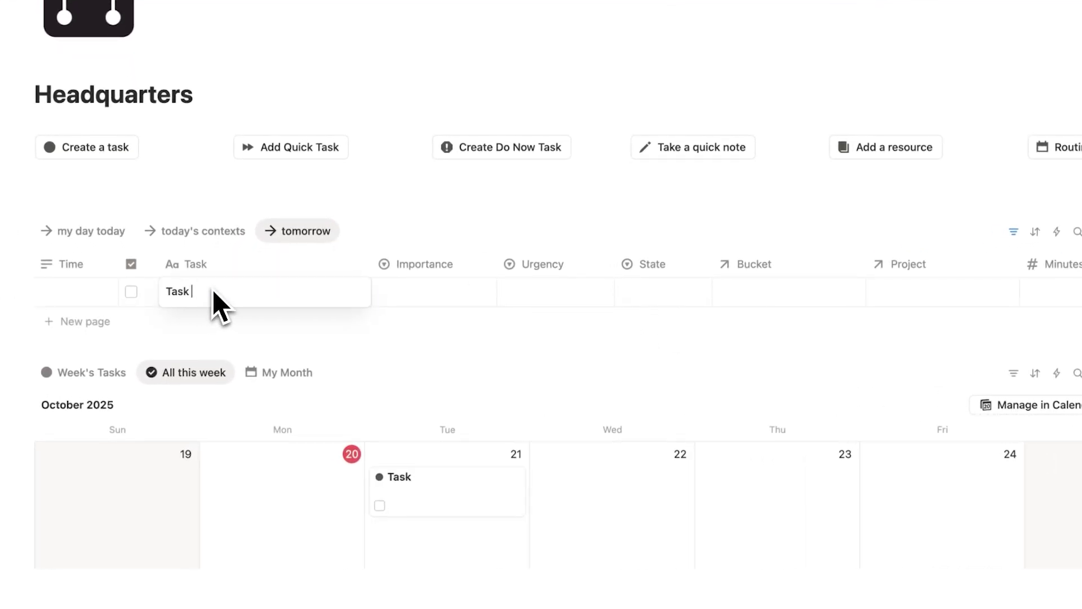
text(1)
key(Escape)
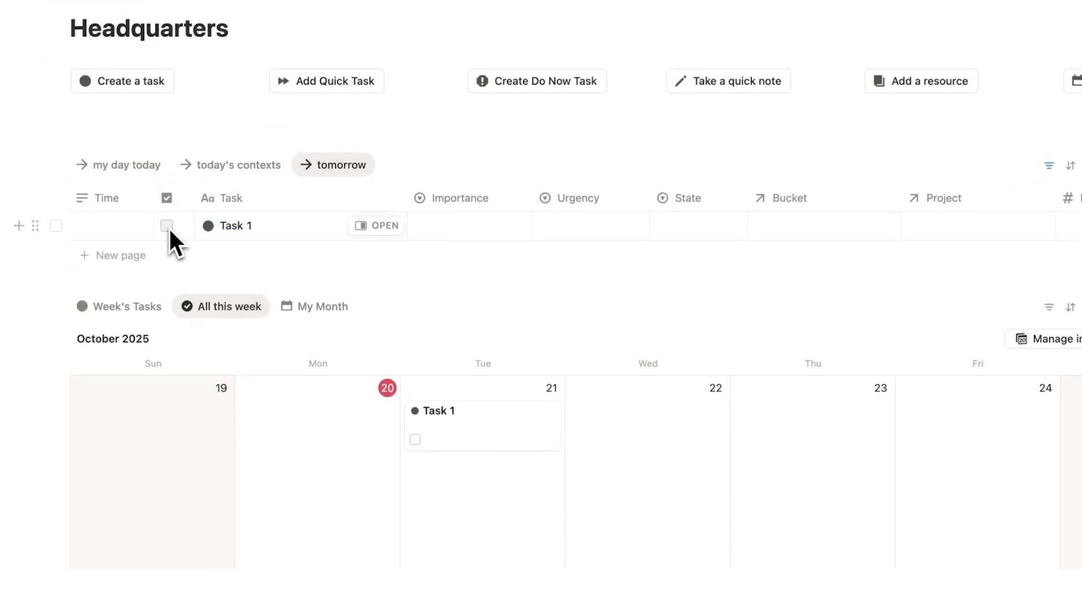
click(167, 226)
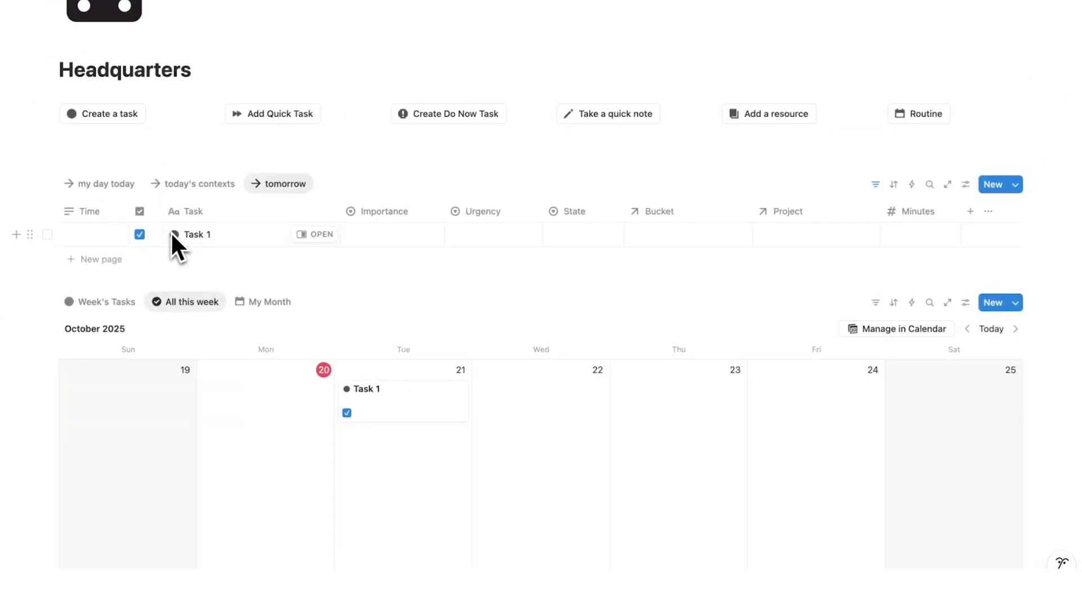
click(145, 156)
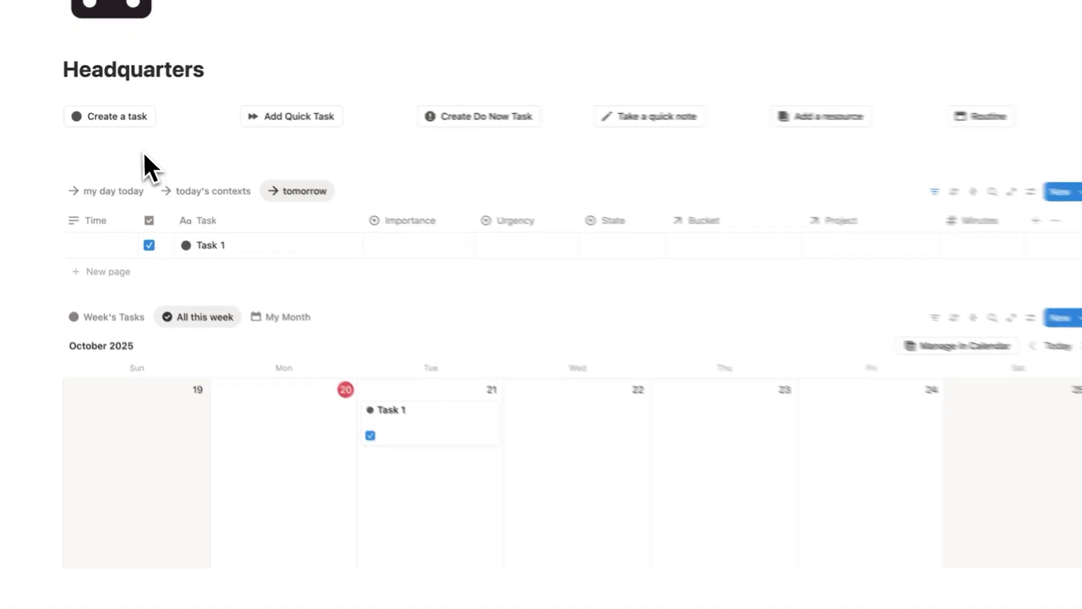
- Add a to-do block named Task 1 below the action buttons and select its text
text(/)
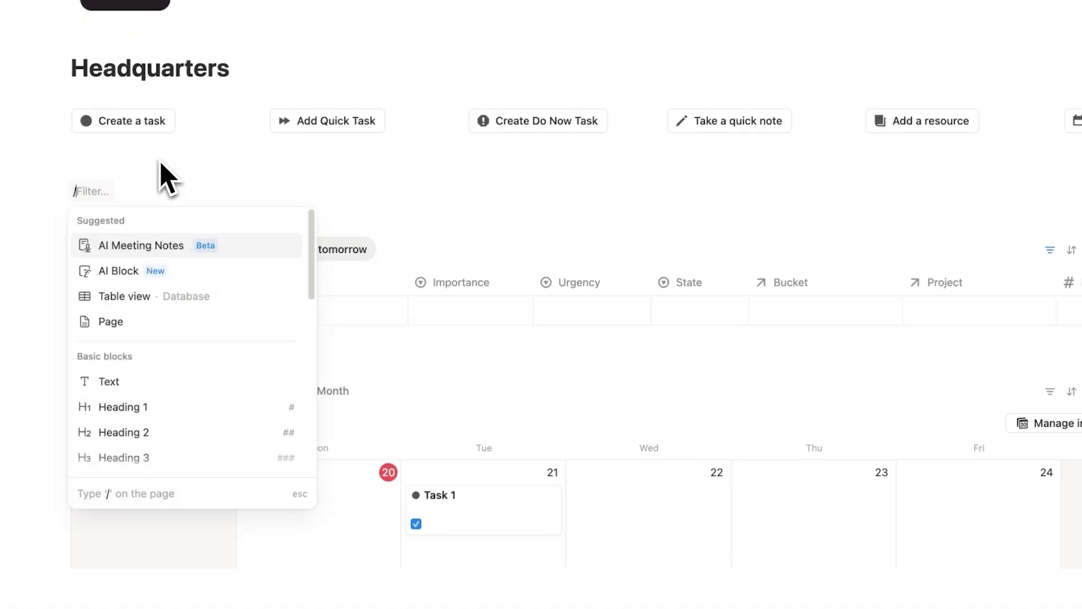
text(t)
key(Down)
key(Return)
text(Task 1)
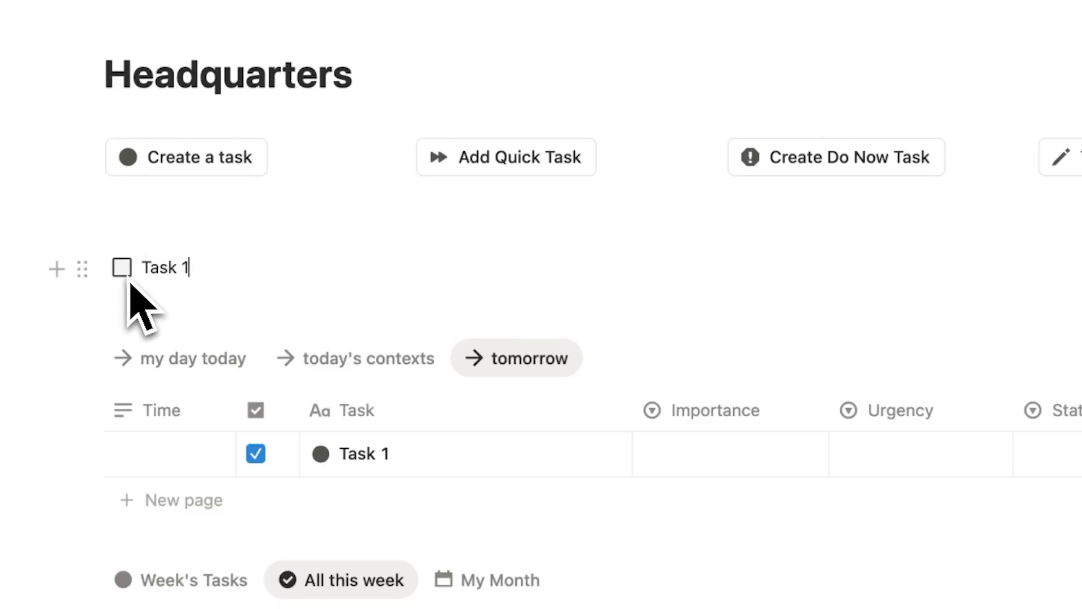
drag(235, 279, 135, 278)
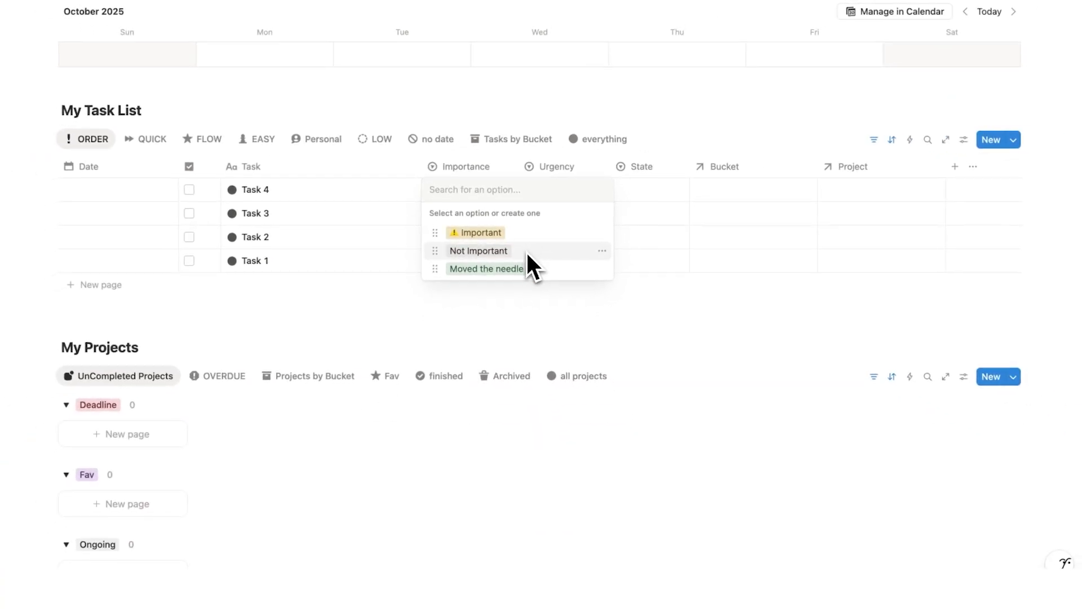
- Set Task 4's Importance to Not Important and Urgency to Not Urgent
key(Escape)
click(568, 198)
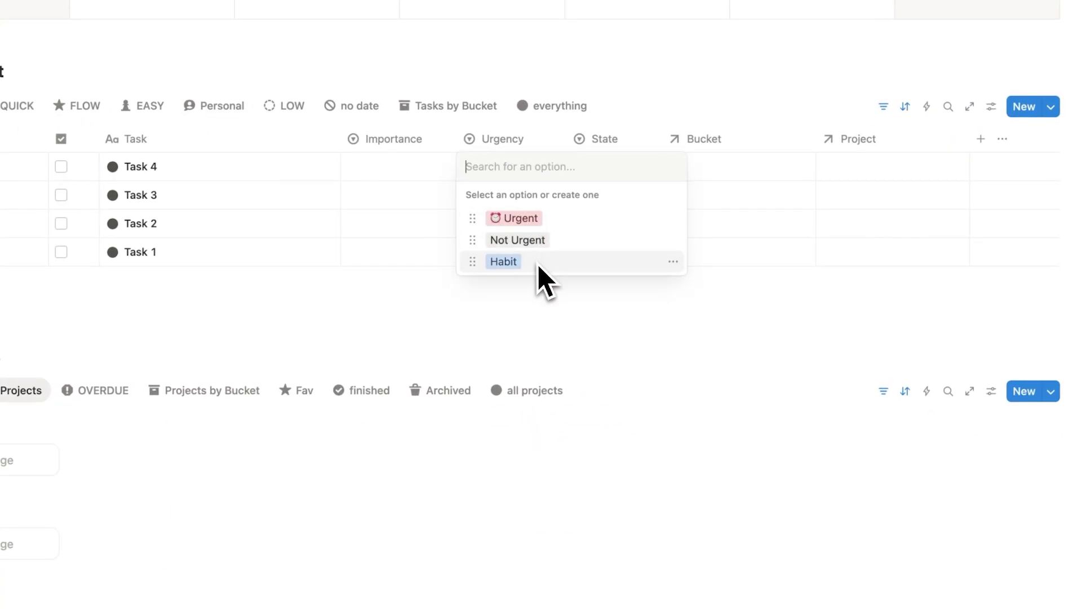
key(Escape)
click(379, 168)
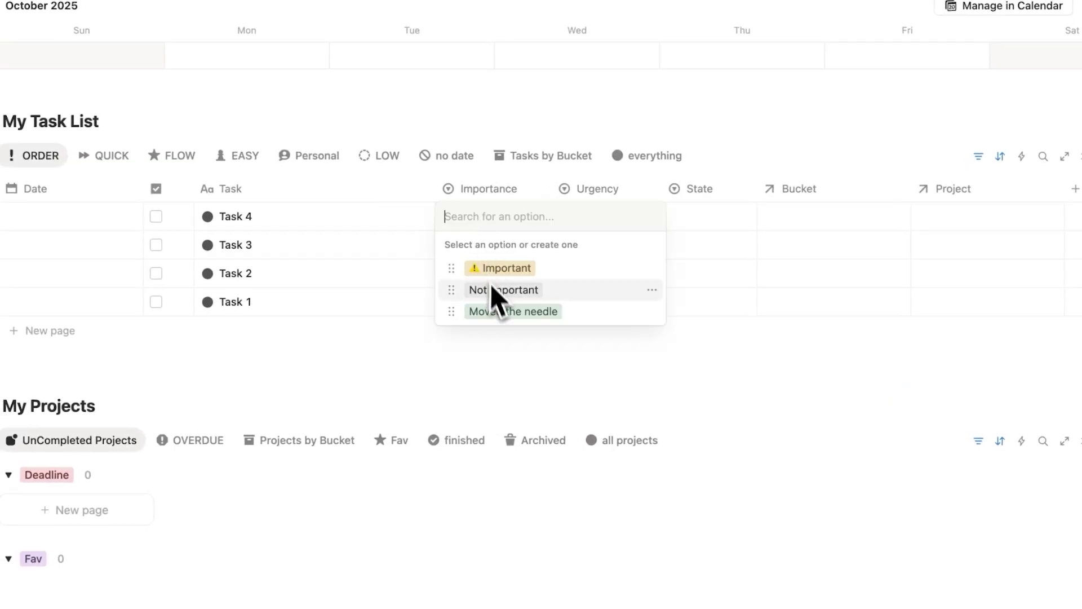
click(401, 241)
click(576, 219)
click(598, 288)
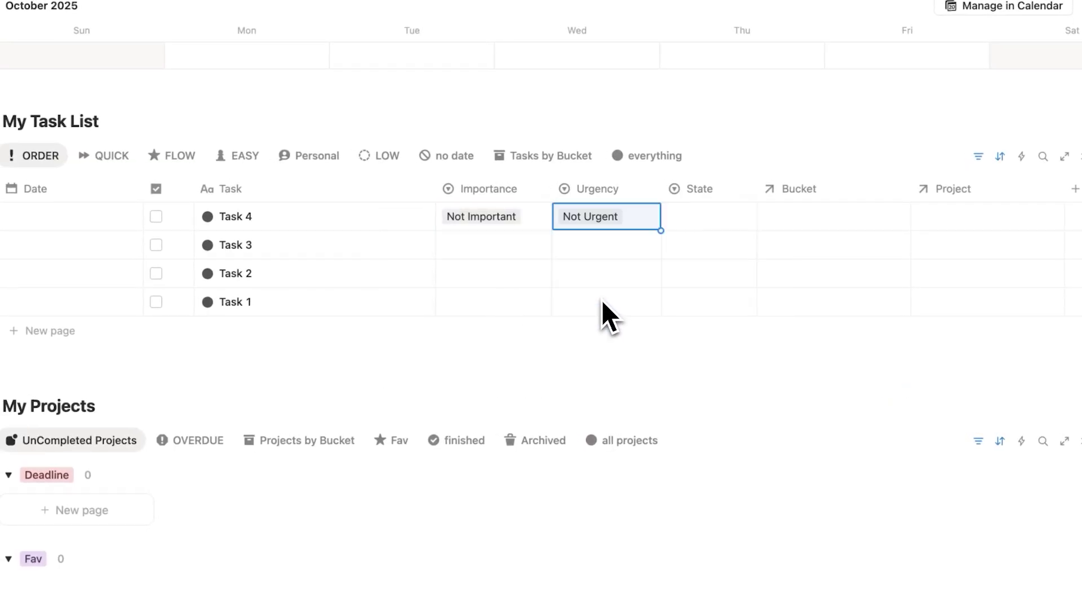
- Set Task 3 to Not Important and Urgent, then review the list's three sort rules
click(480, 248)
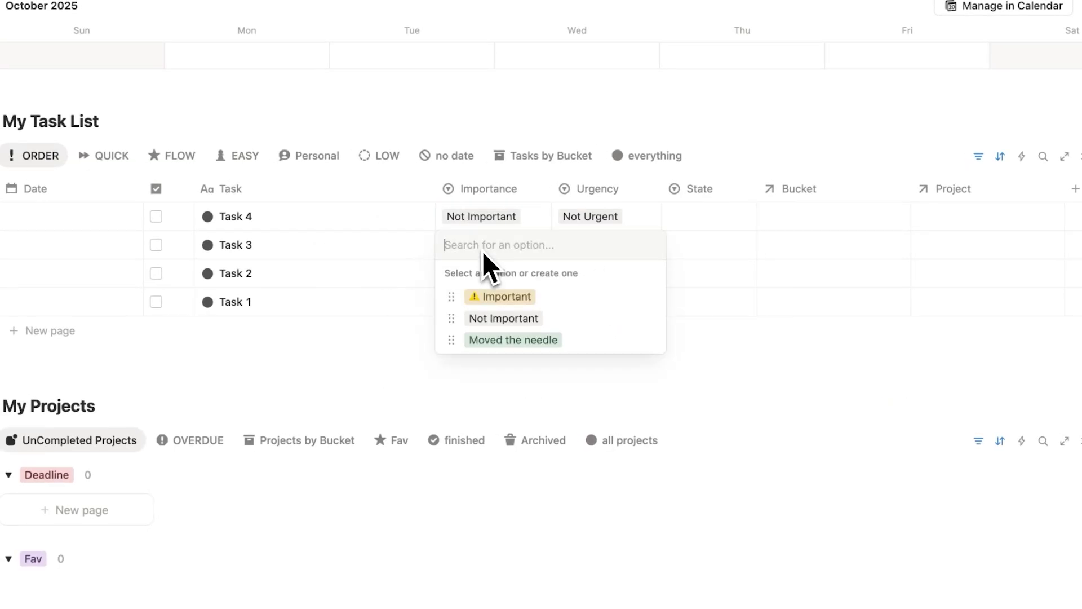
click(501, 318)
click(590, 243)
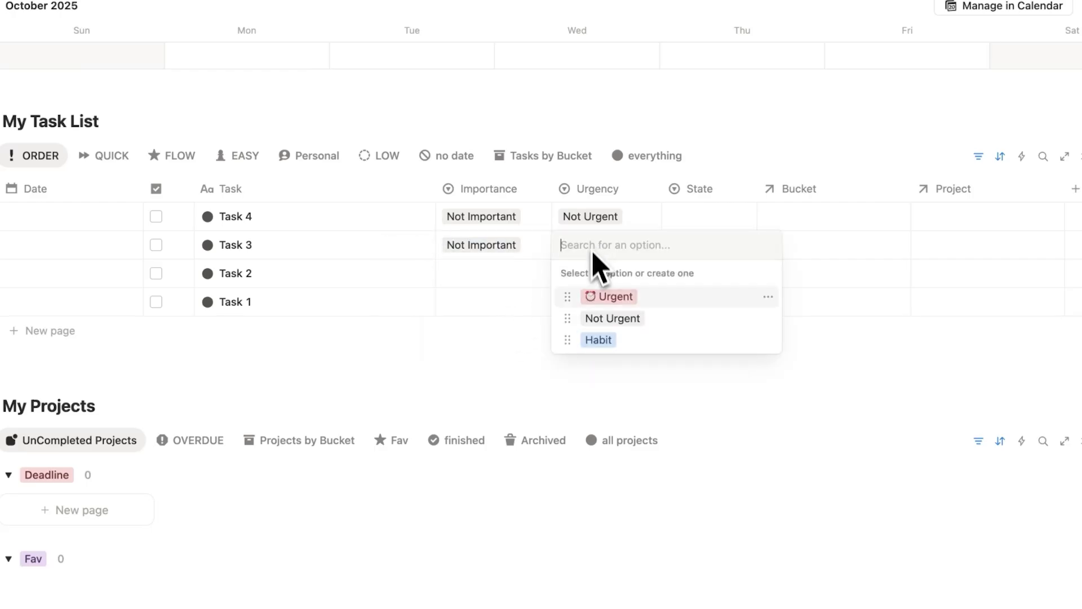
click(599, 297)
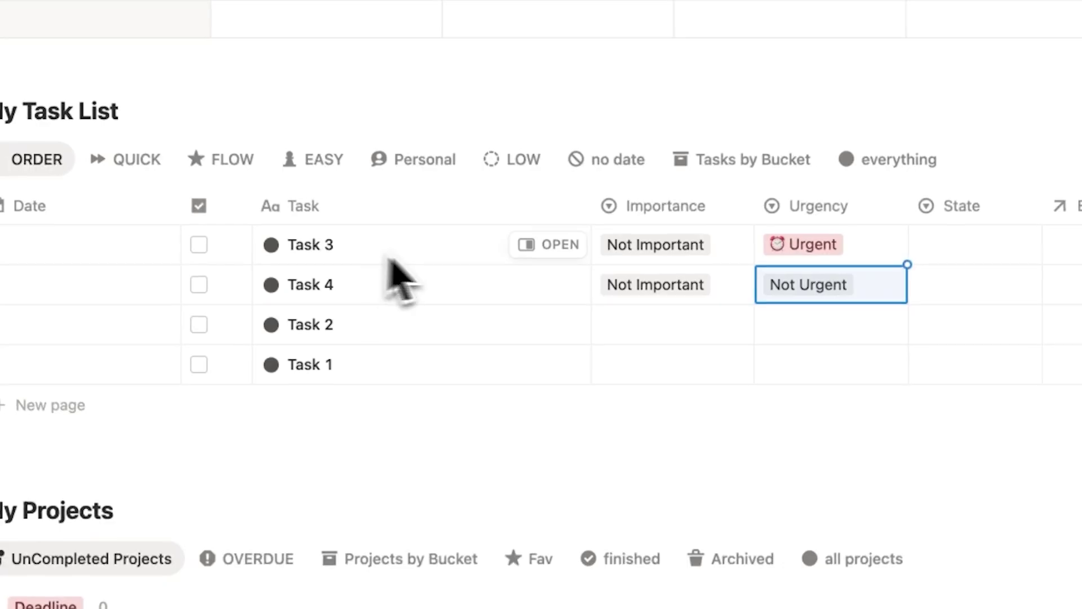
click(96, 183)
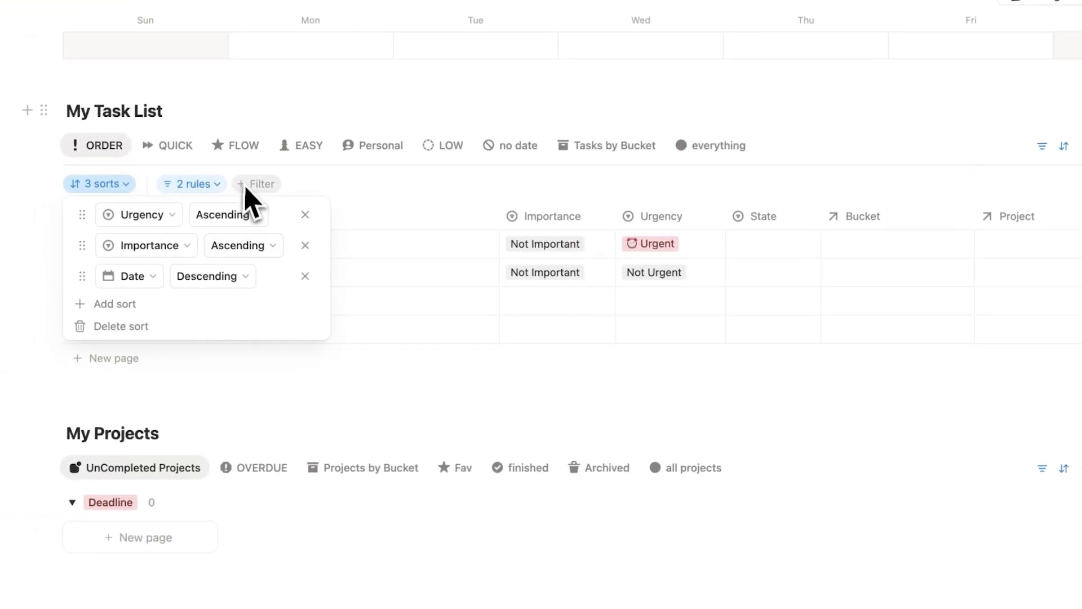
key(Escape)
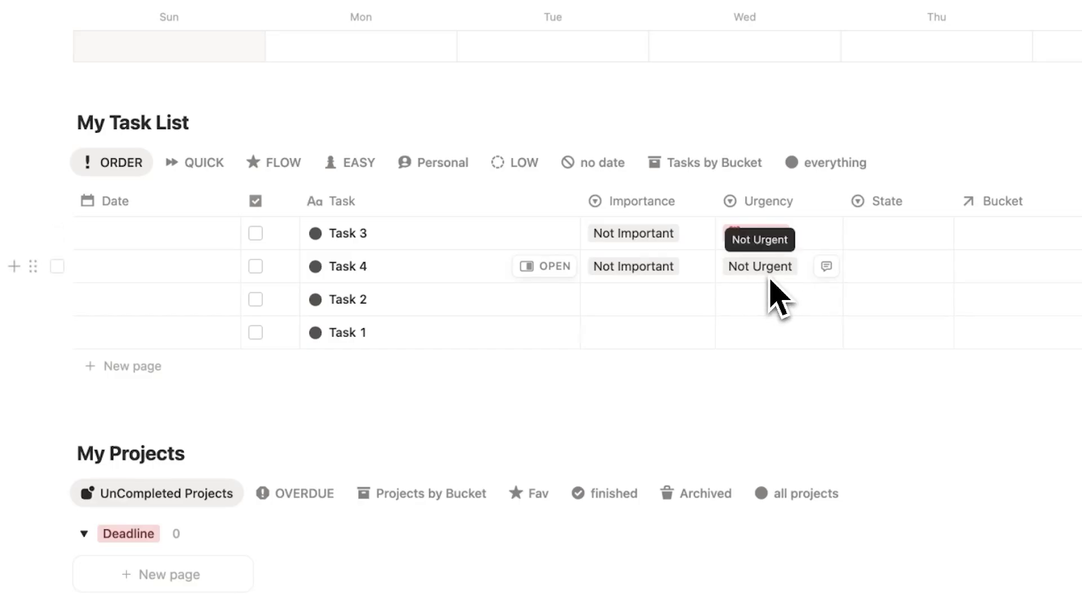
- Set Task 2 to Important and Not Urgent, and Task 1 to Important and Urgent
click(626, 305)
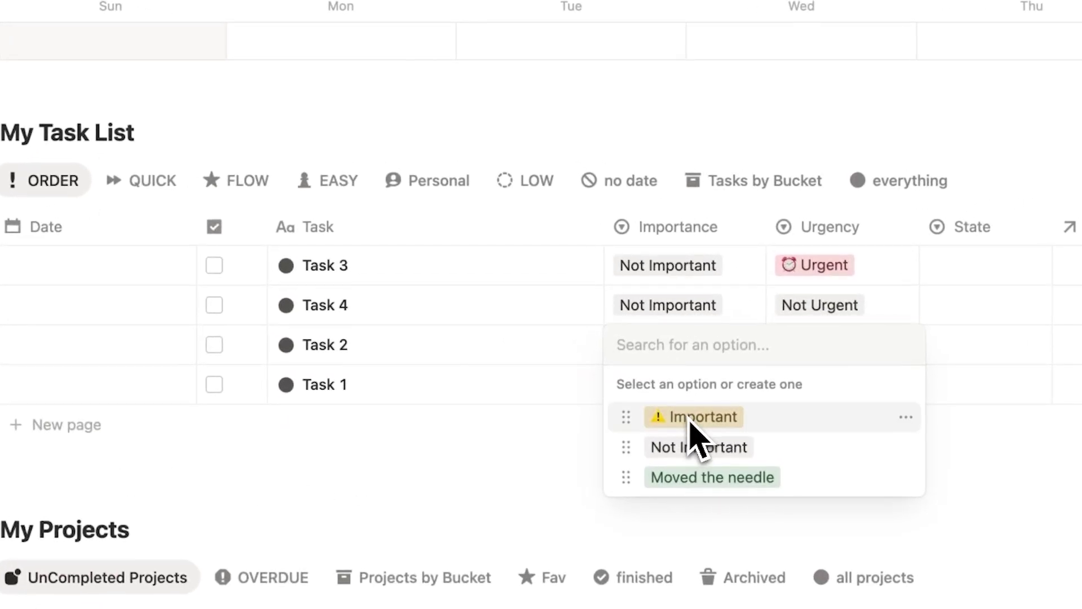
click(693, 417)
click(786, 346)
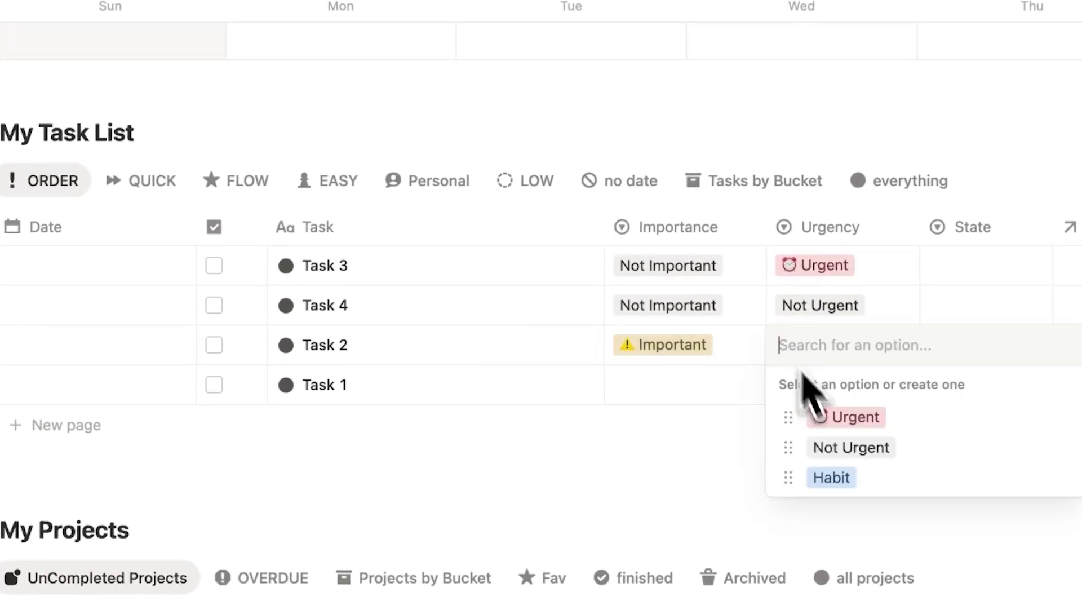
click(838, 449)
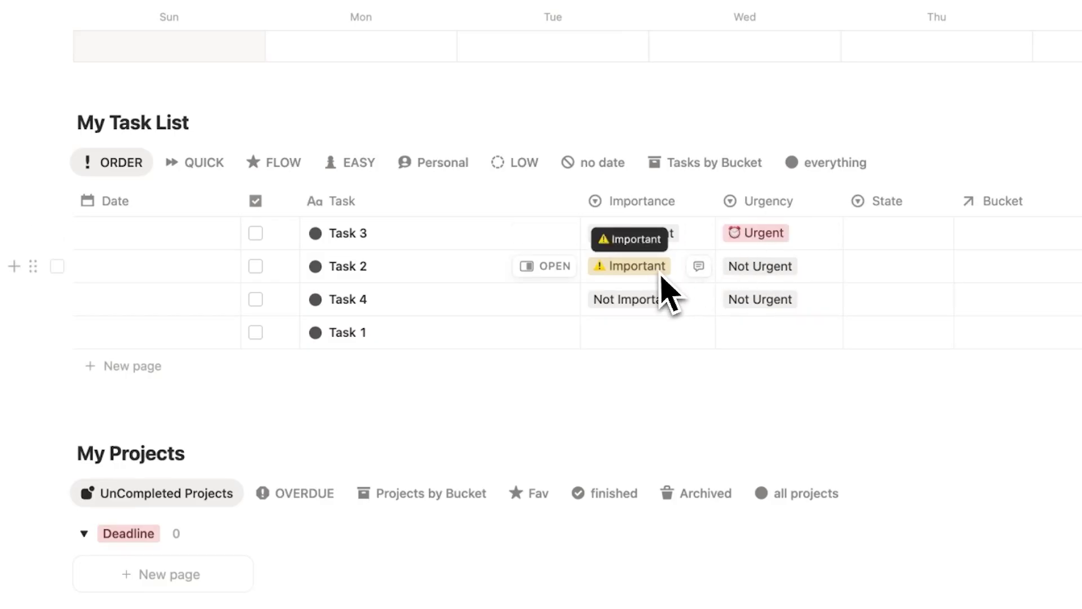
click(632, 337)
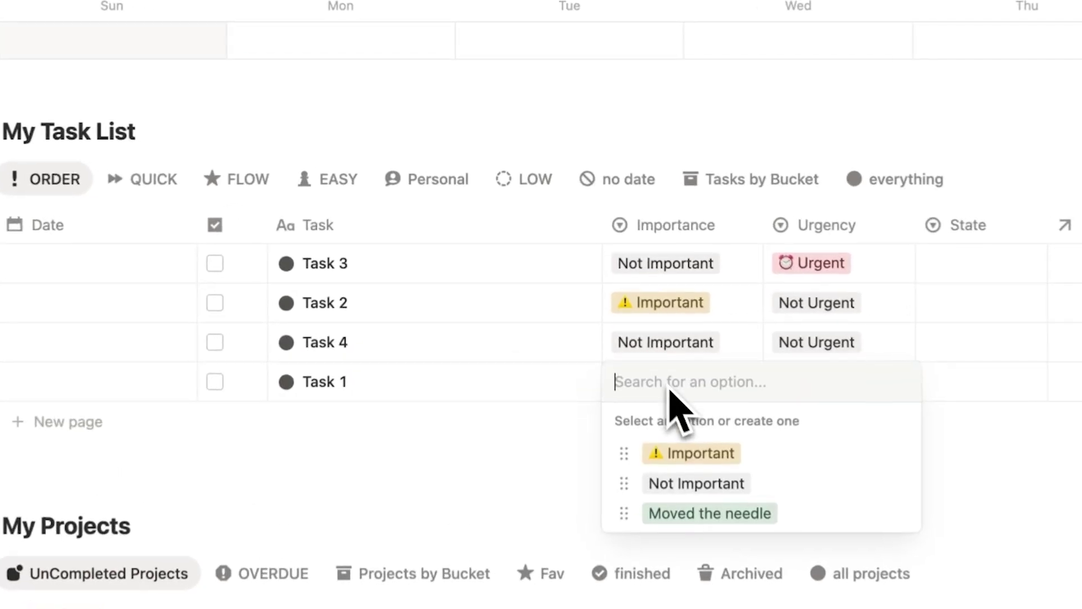
click(661, 393)
click(815, 389)
click(899, 455)
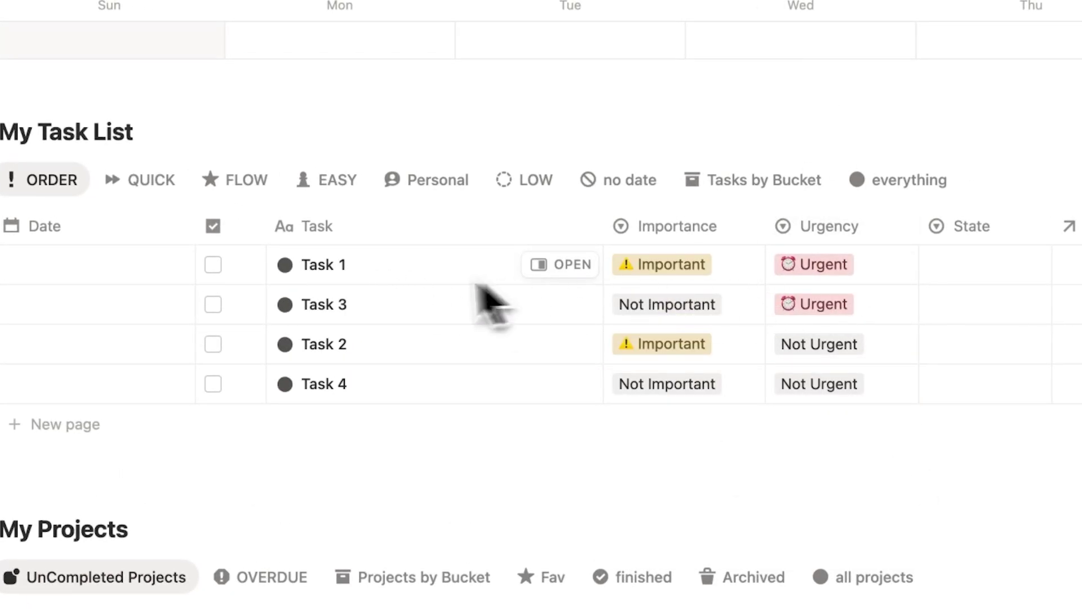
- Date Task 1 and Task 3 October 20, 2025, dragging Task 1 onto Monday 20
scroll(484, 254, up, 5)
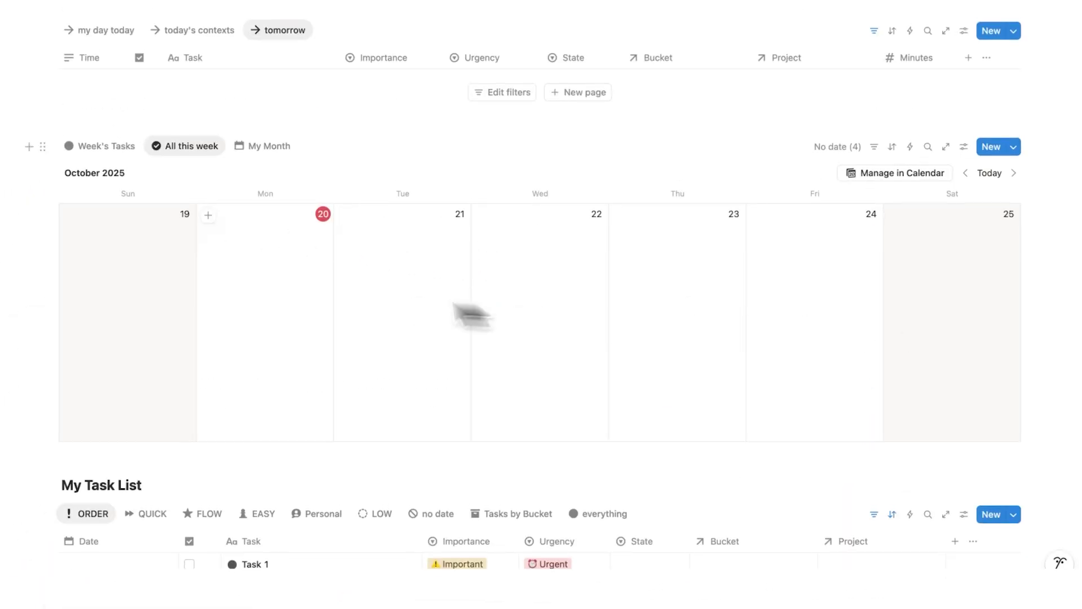
scroll(471, 315, down, 3)
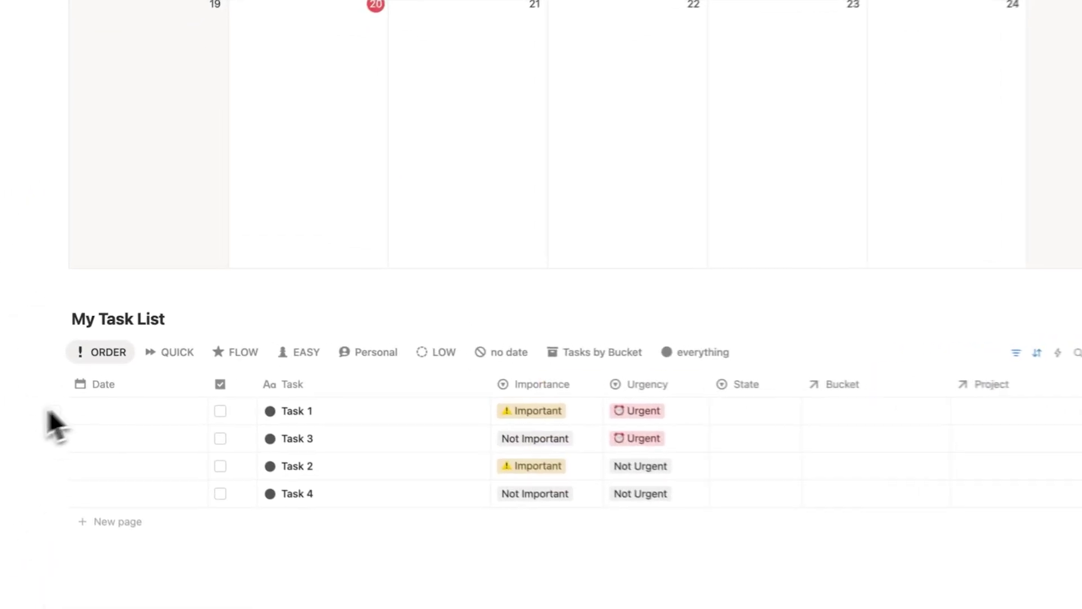
drag(31, 395, 250, 210)
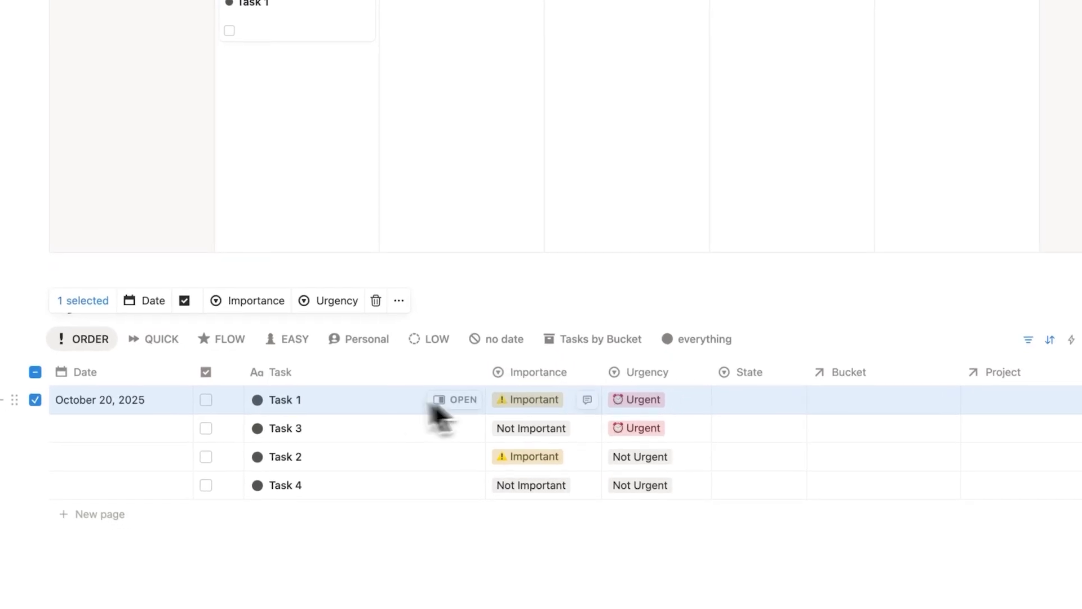
key(Escape)
click(107, 471)
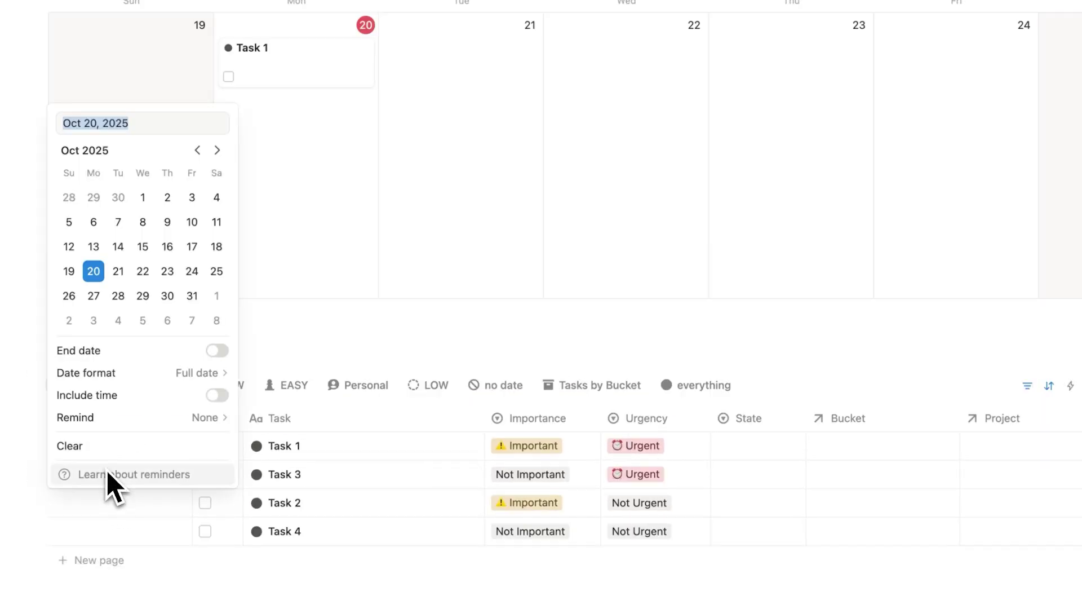
click(96, 270)
key(Escape)
key(Escape)
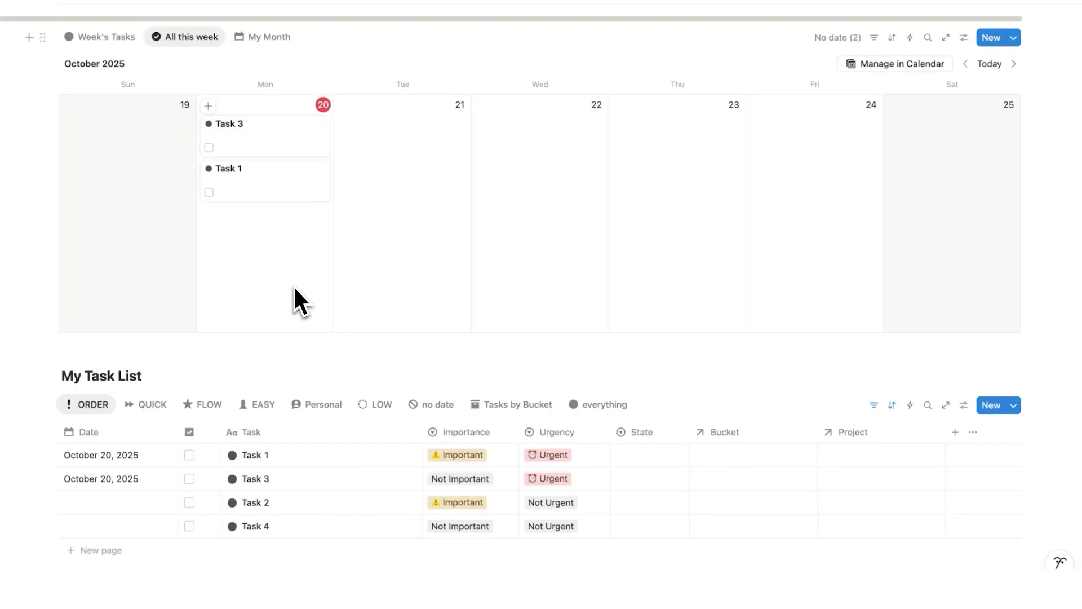
- Drag Task 2 onto Tuesday 21 in the week calendar
drag(29, 502, 381, 221)
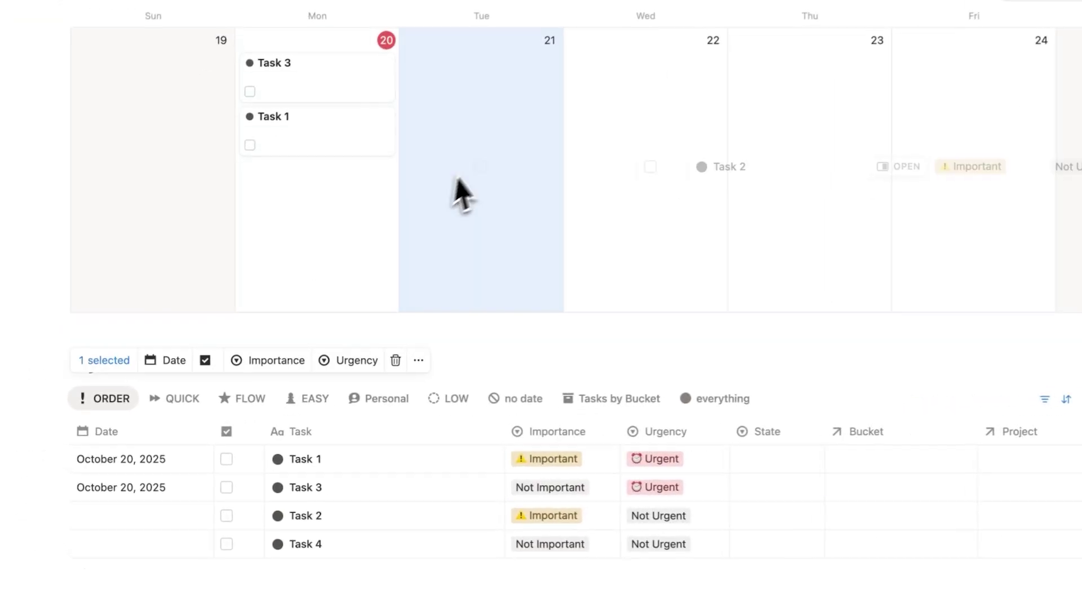
drag(462, 195, 466, 194)
key(Escape)
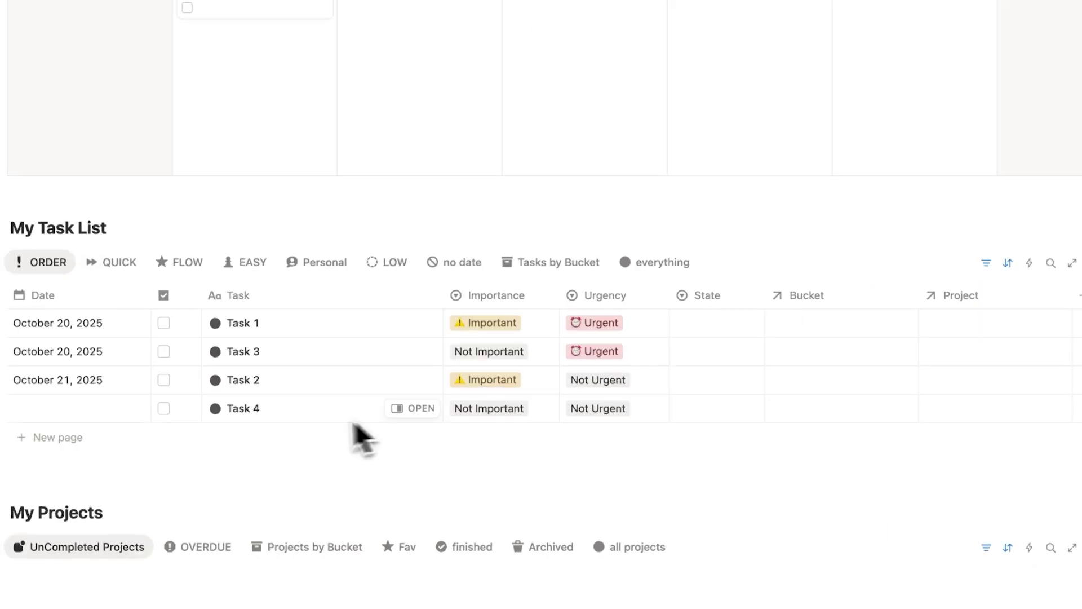
- Switch to the LOW view and set State to Flow for Tasks 1, 2 and 3
click(391, 269)
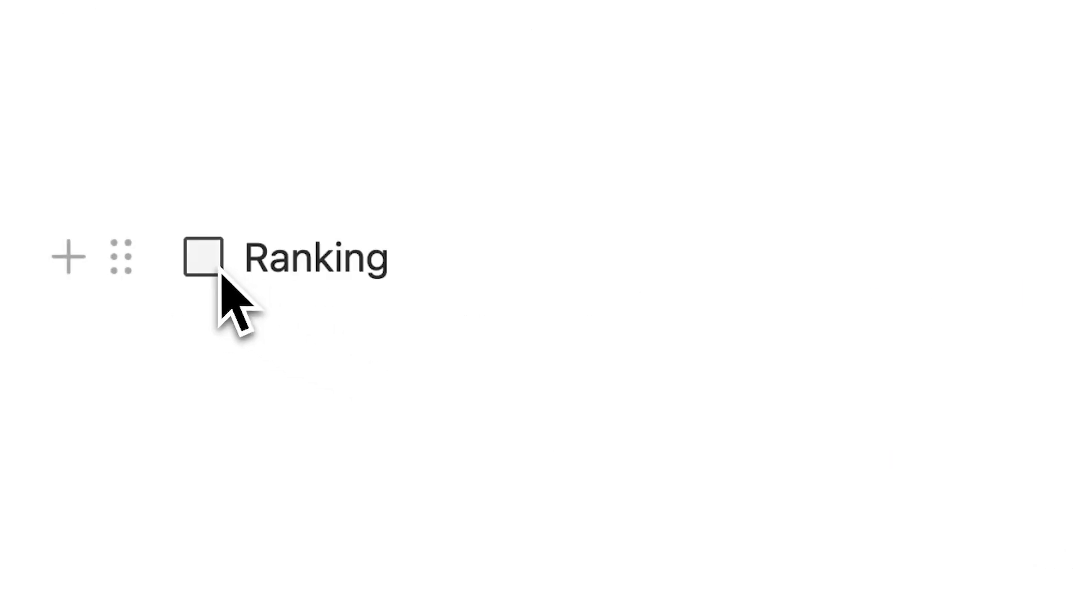
click(206, 261)
key(Return)
text(Prope)
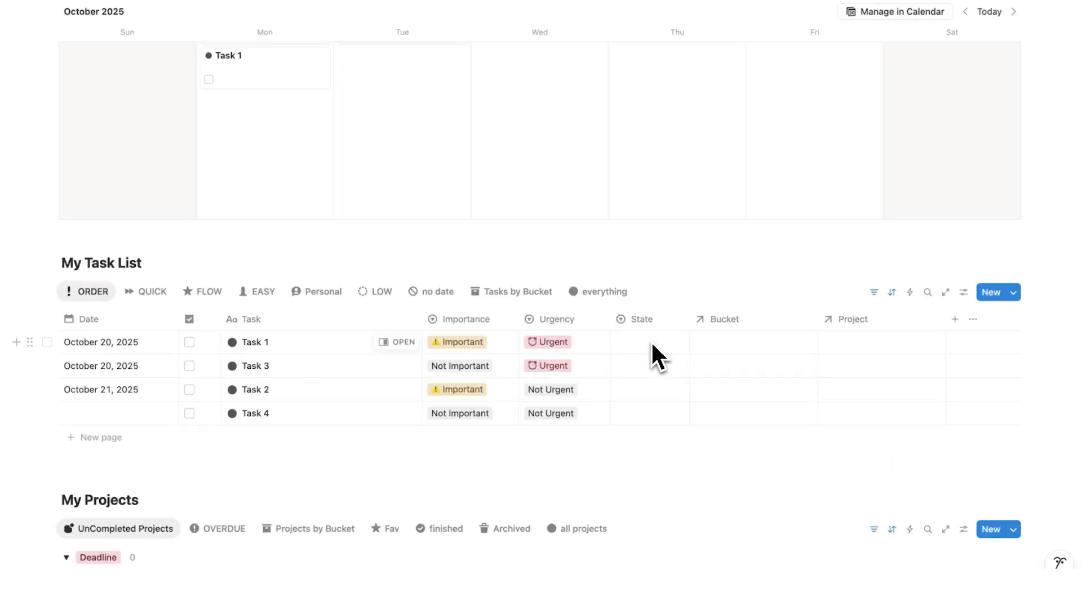
click(651, 341)
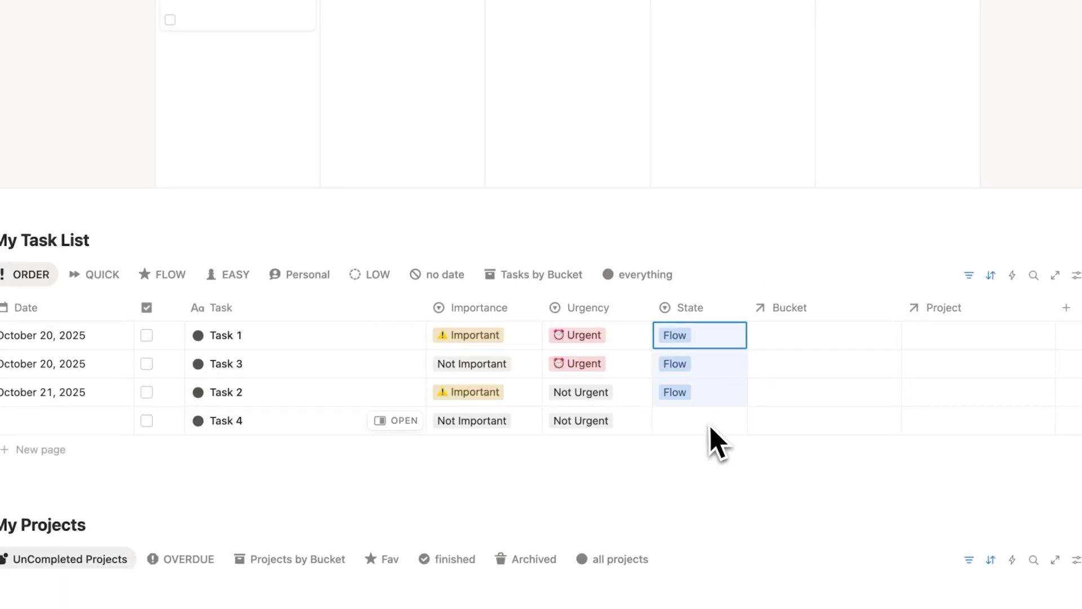
- Set Task 4's State to Easy and fill the October 20, 2025 date down to Tasks 2 and 4
click(711, 427)
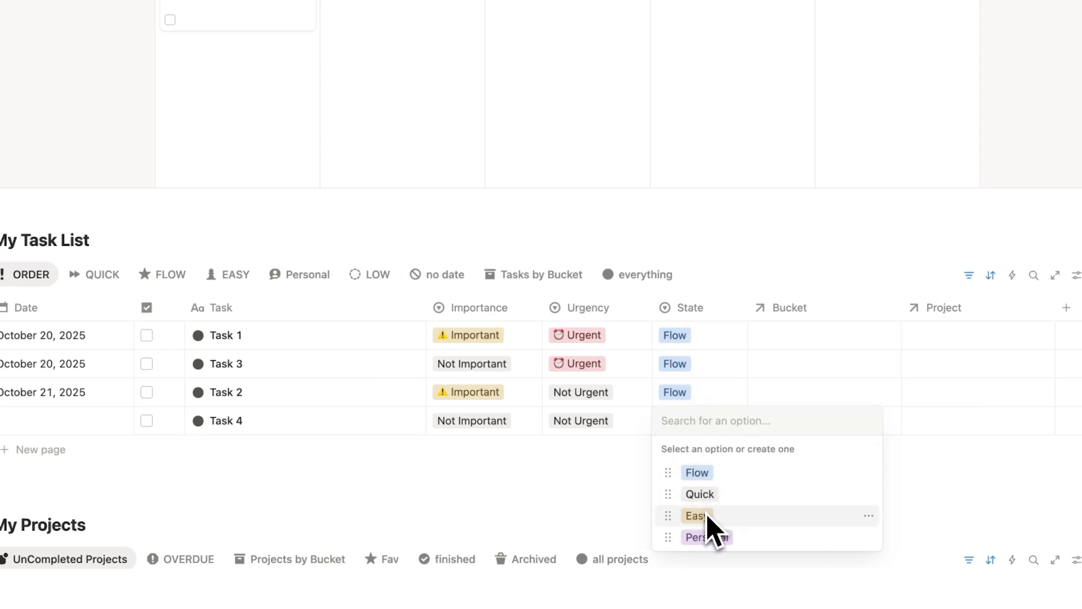
click(711, 529)
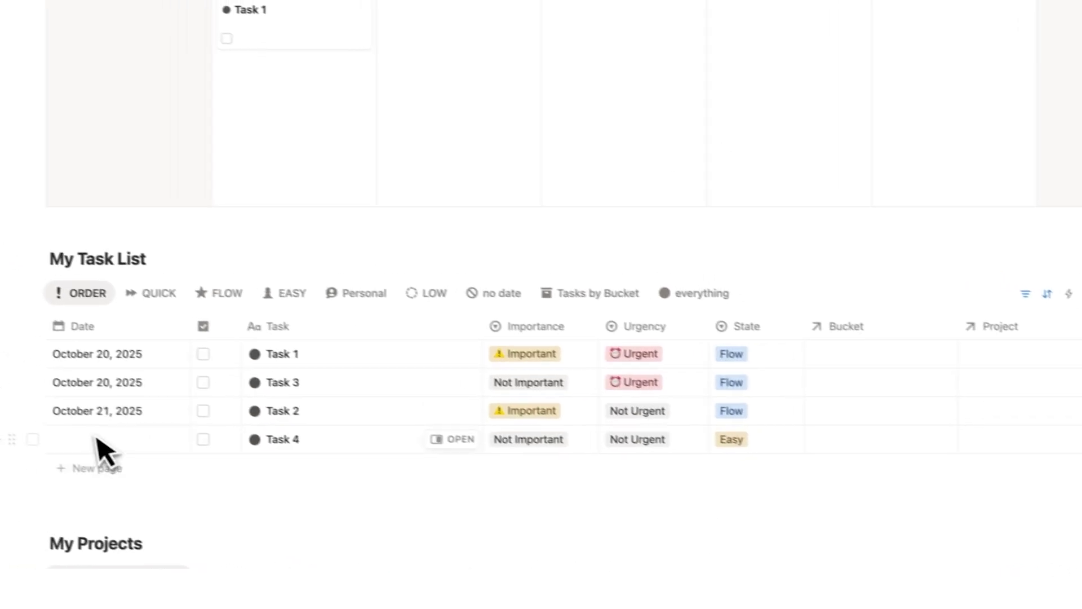
click(47, 401)
click(146, 391)
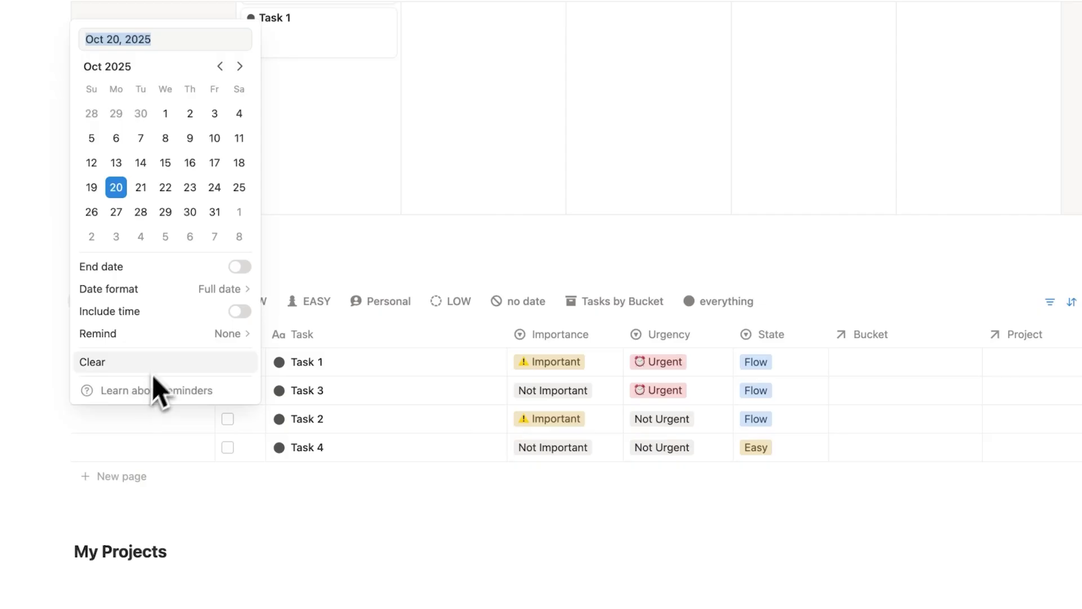
click(333, 206)
drag(215, 404, 205, 454)
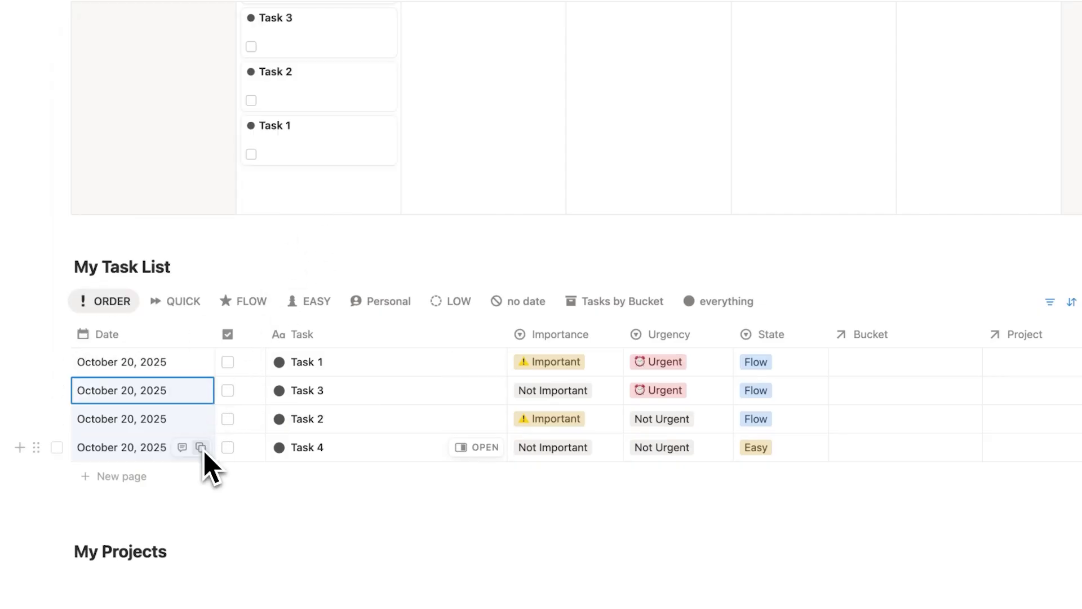
scroll(142, 71, up, 4)
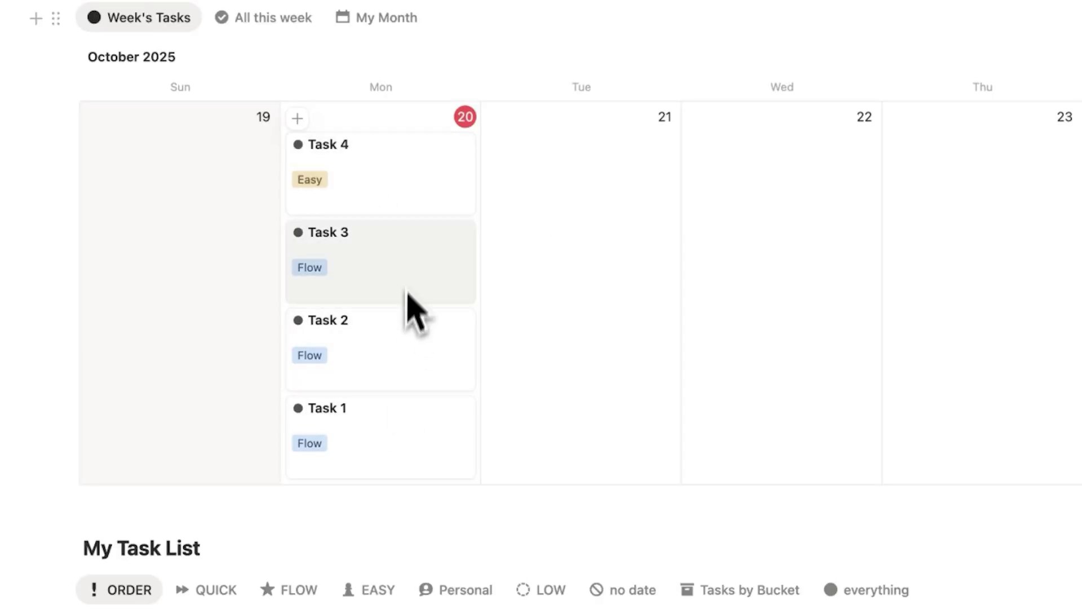
- Move Task 2's calendar card from Monday 20 to Tuesday 21
scroll(286, 259, down, 2)
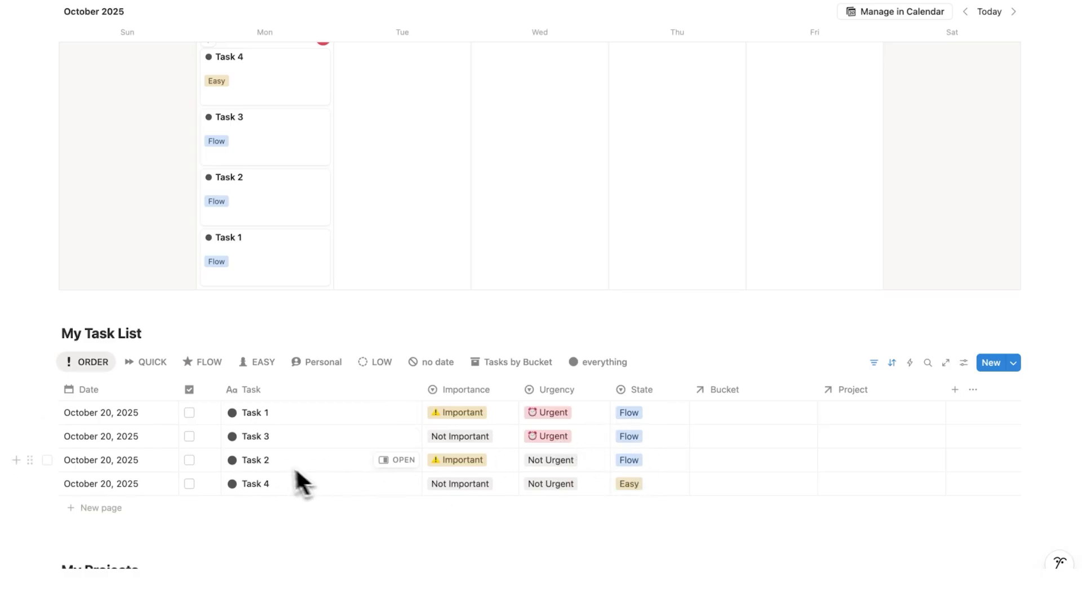
scroll(276, 450, up, 2)
drag(261, 291, 411, 227)
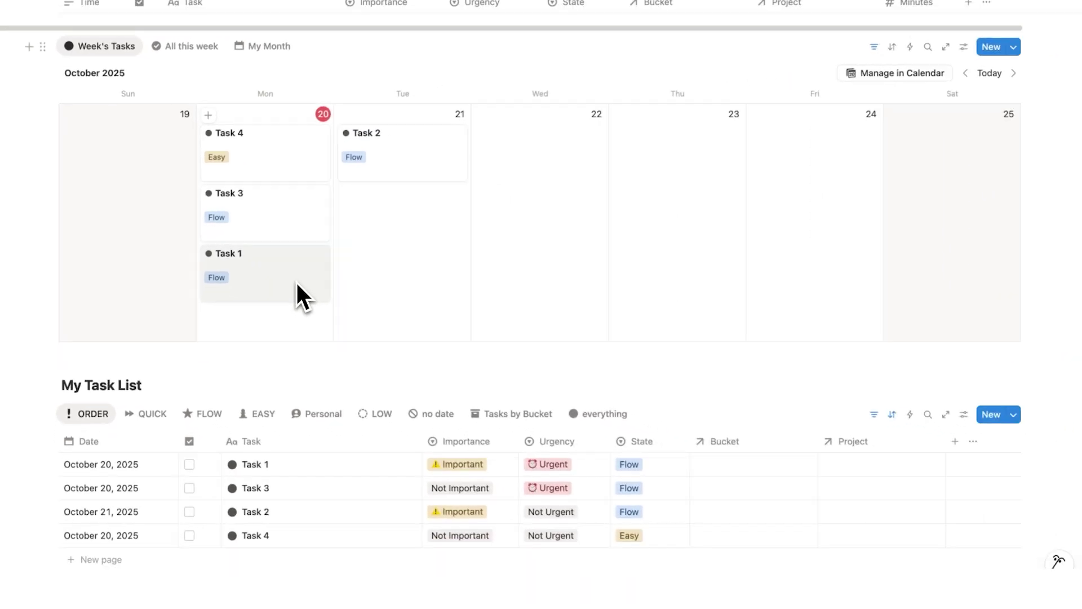
scroll(272, 282, up, 2)
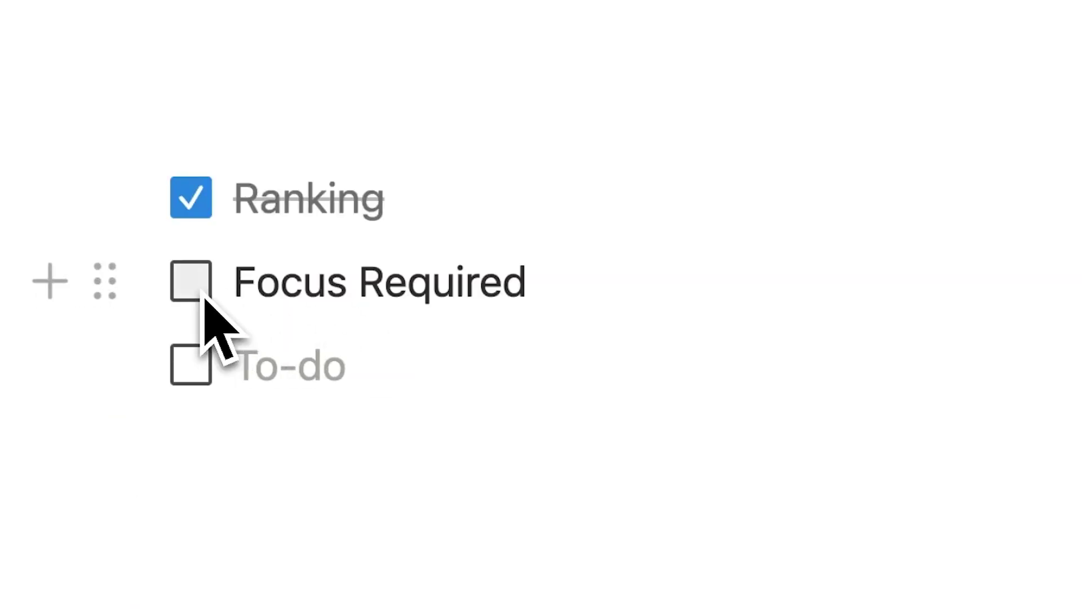
- Add a new task named Tennis with State Personal
click(197, 289)
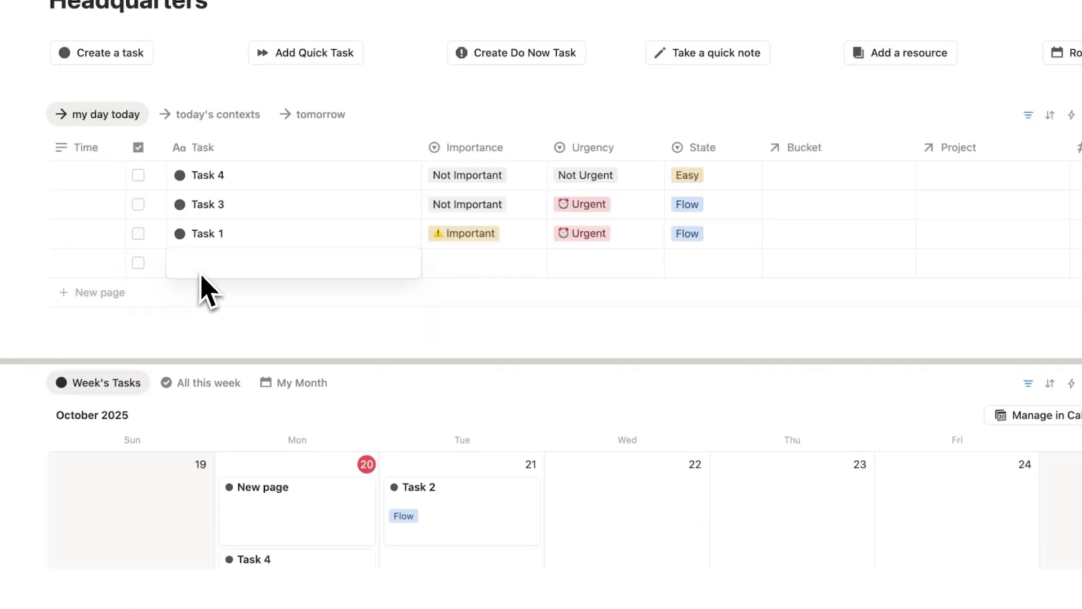
text(Tennis)
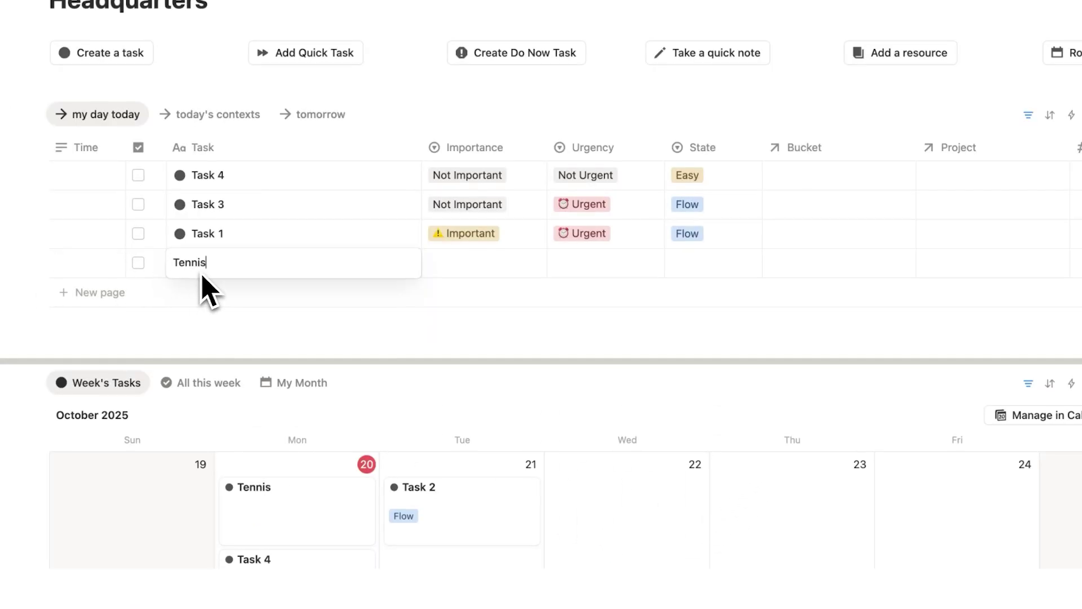
key(Return)
click(713, 262)
click(714, 377)
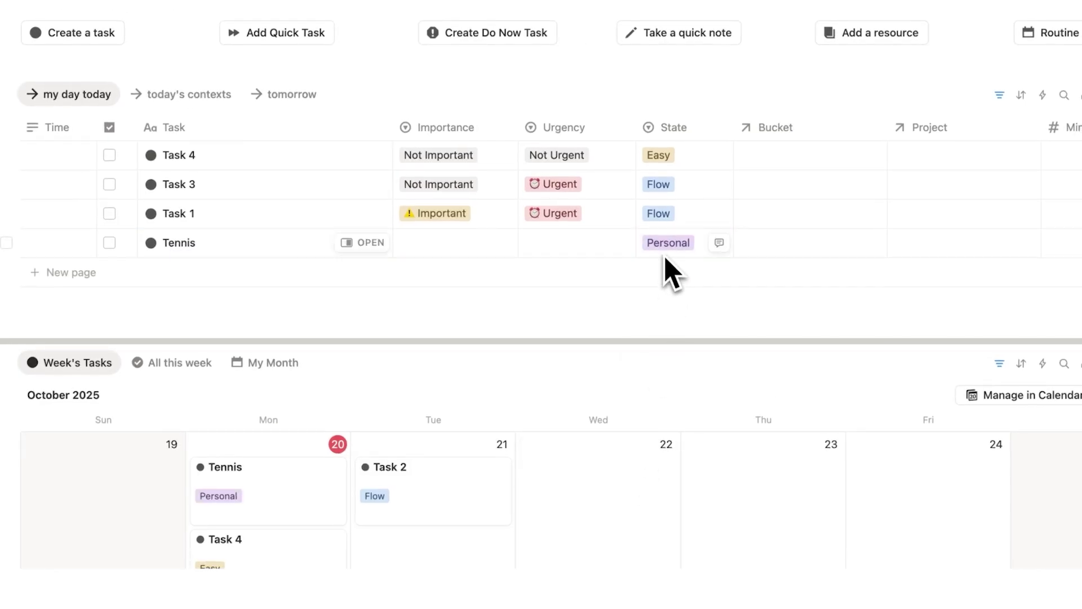
- Open the Personal workspace as a full page and check its calendar
scroll(665, 258, down, 20)
click(386, 213)
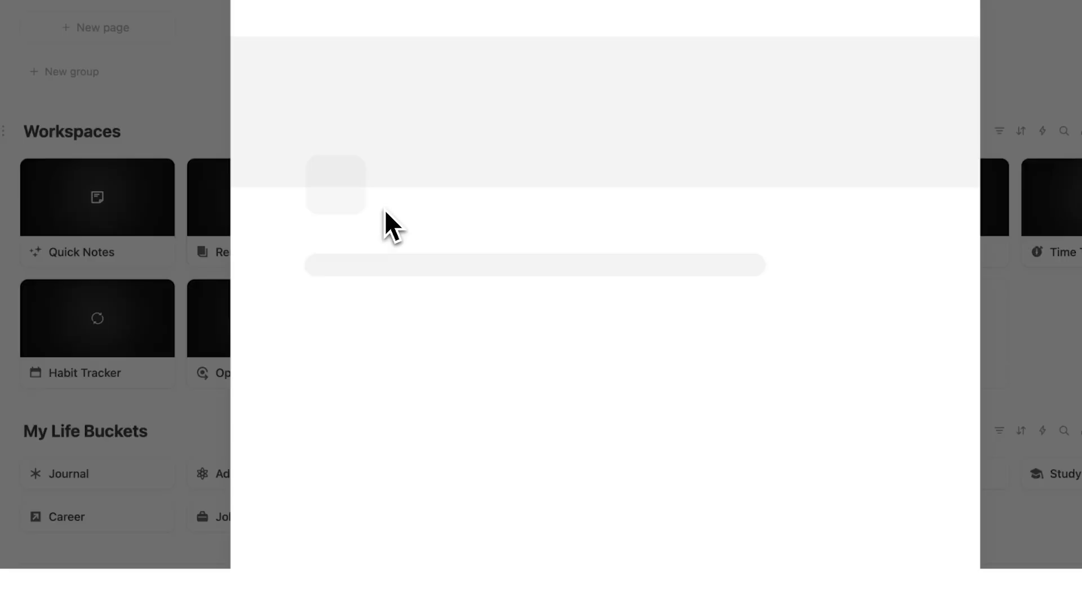
click(255, 19)
scroll(479, 223, down, 5)
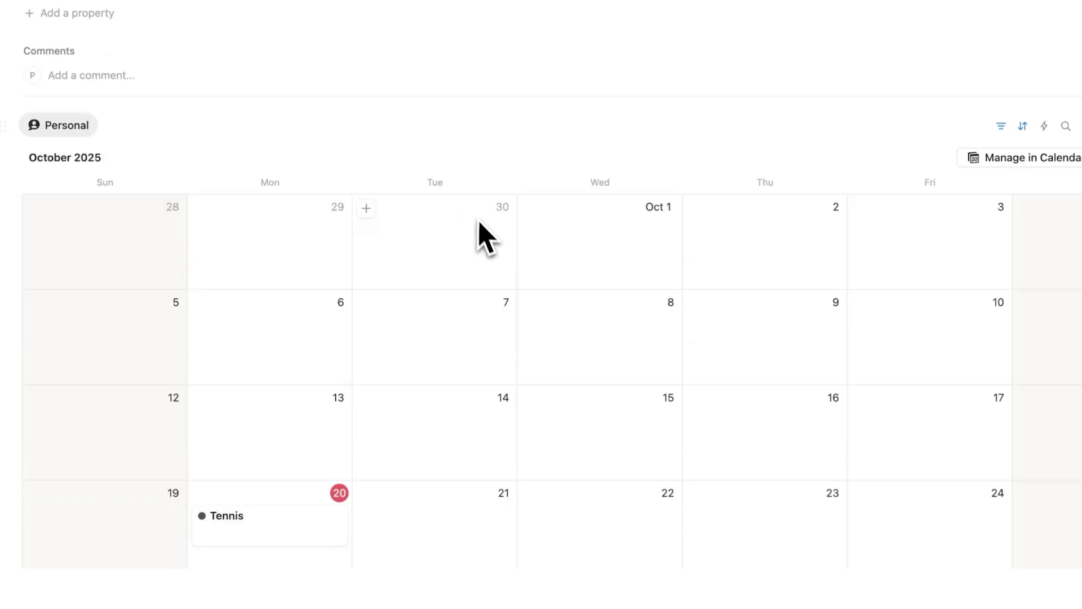
scroll(321, 507, up, 6)
drag(202, 277, 6, 285)
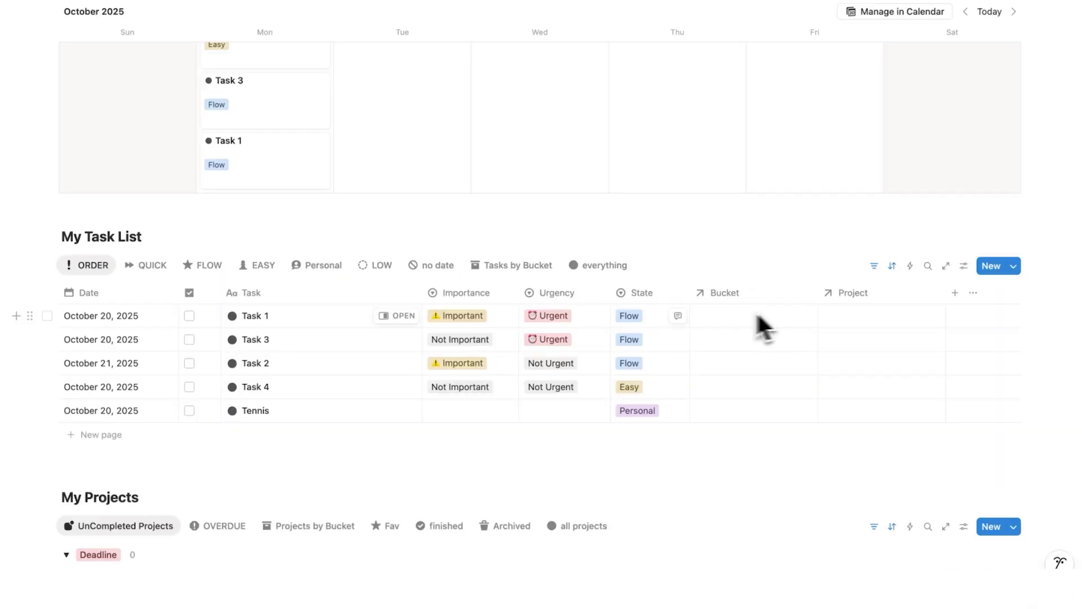
- Put Tasks 1–4 in the Job bucket and Tennis in the Fitness bucket
click(749, 314)
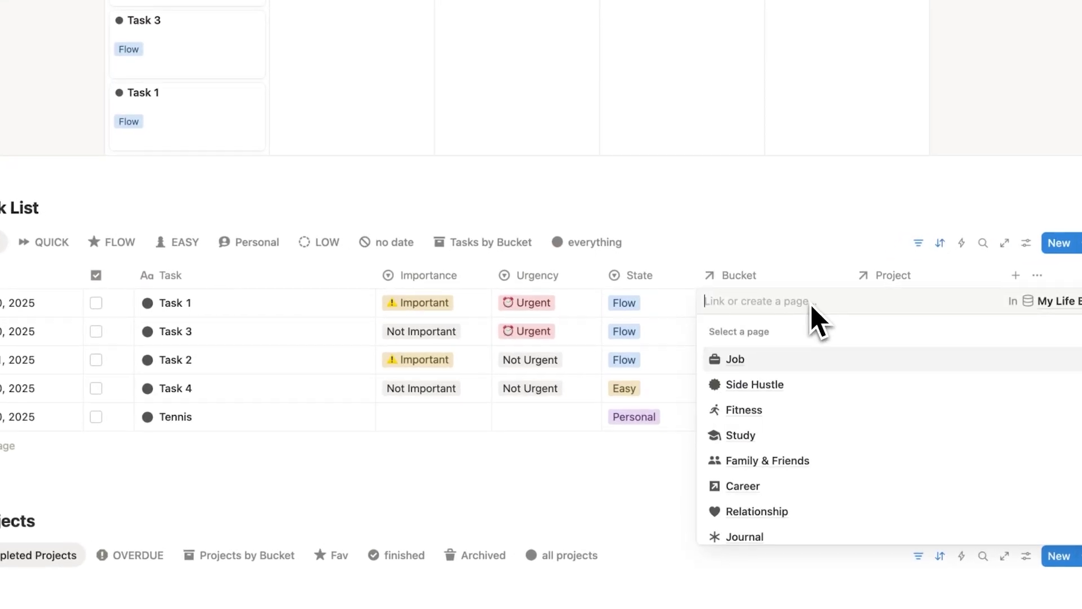
click(790, 361)
click(807, 222)
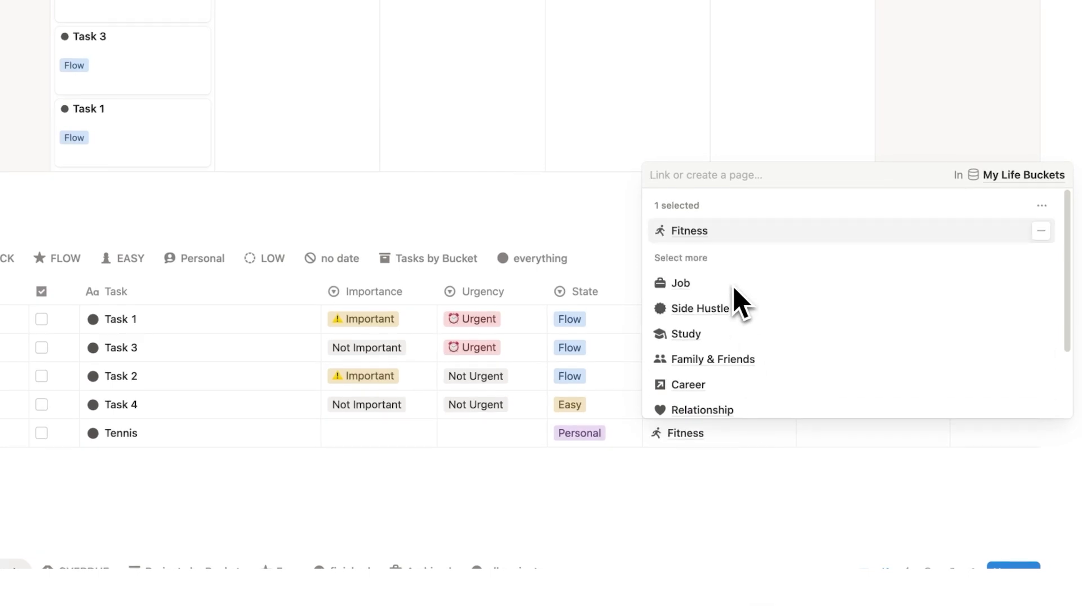
click(586, 163)
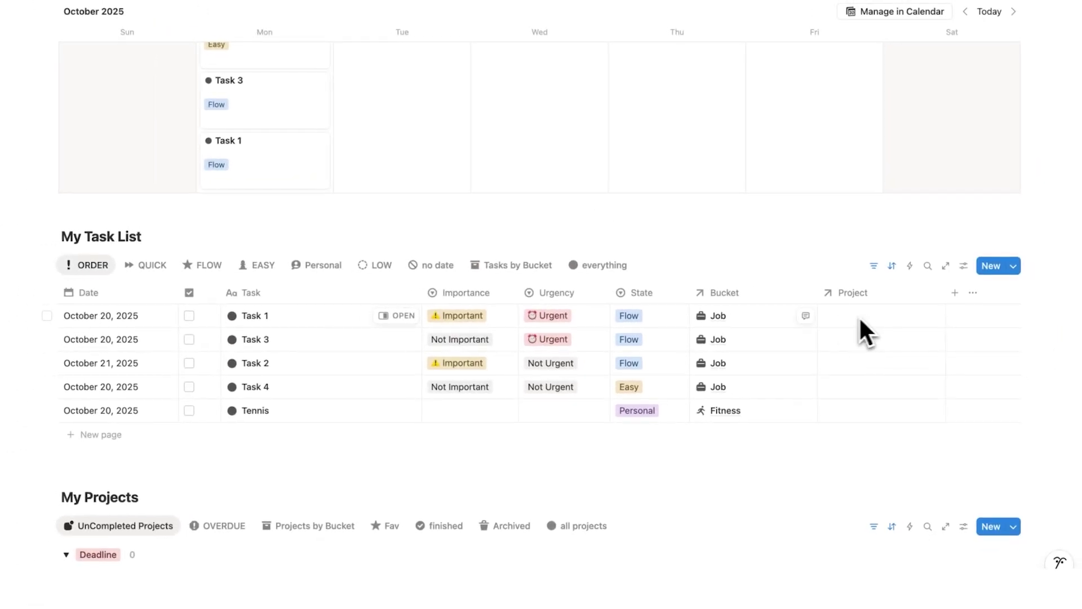
- Create Project 1 on Task 1 and paste it into Tasks 2 to 4
click(876, 319)
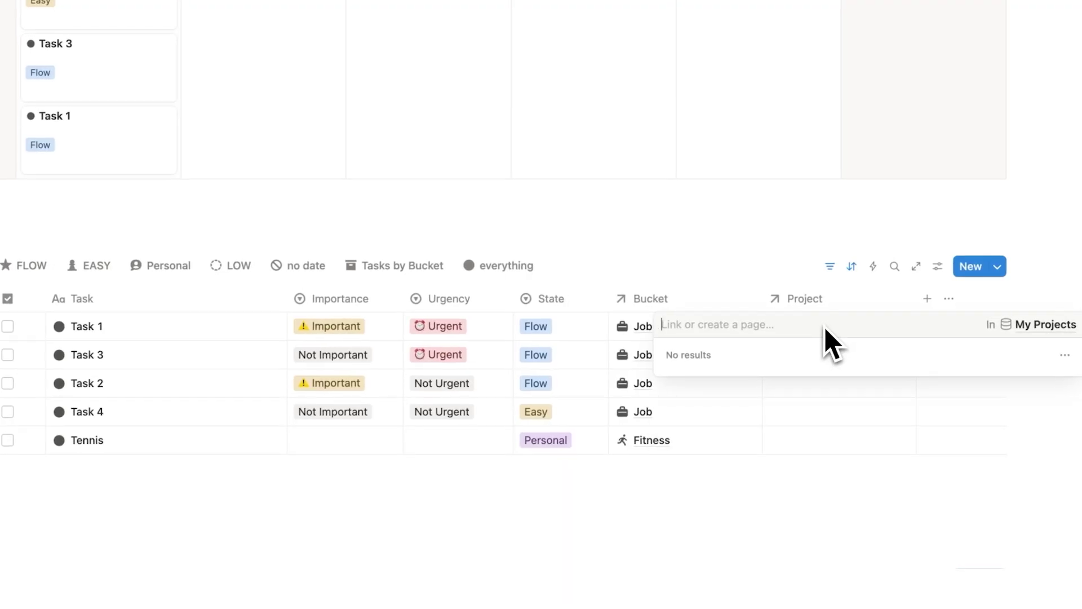
text(Project 1)
key(Return)
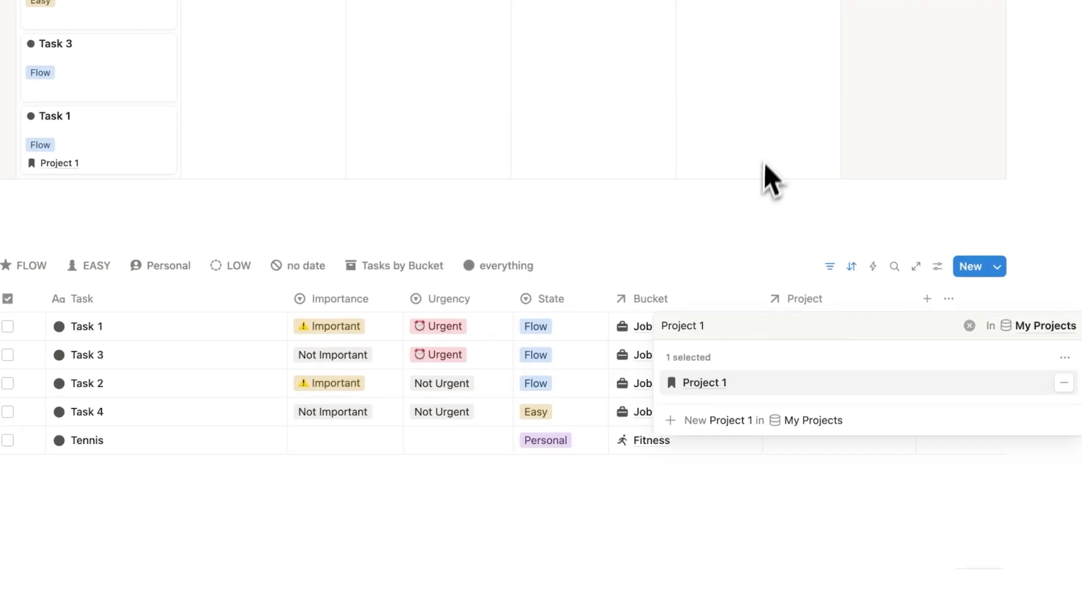
key(Escape)
drag(913, 345, 910, 398)
text(Project 1)
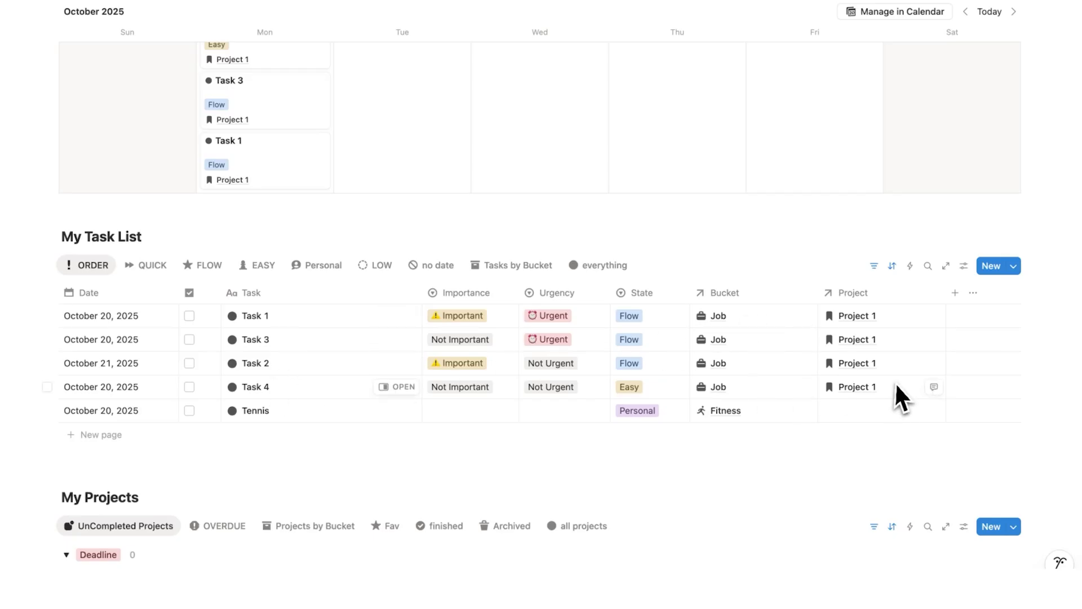
scroll(778, 204, down, 8)
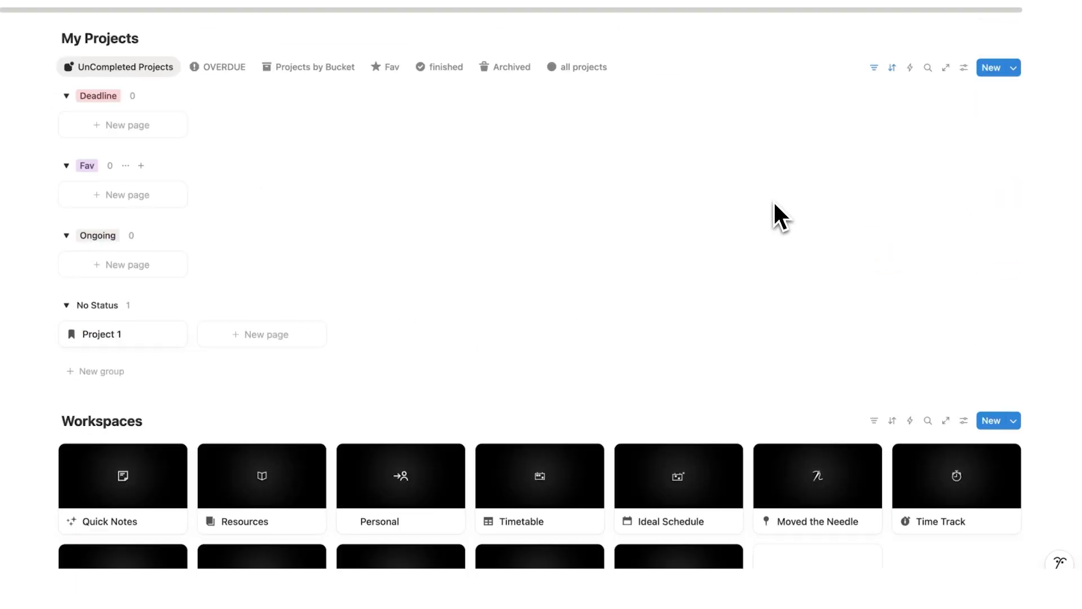
click(128, 346)
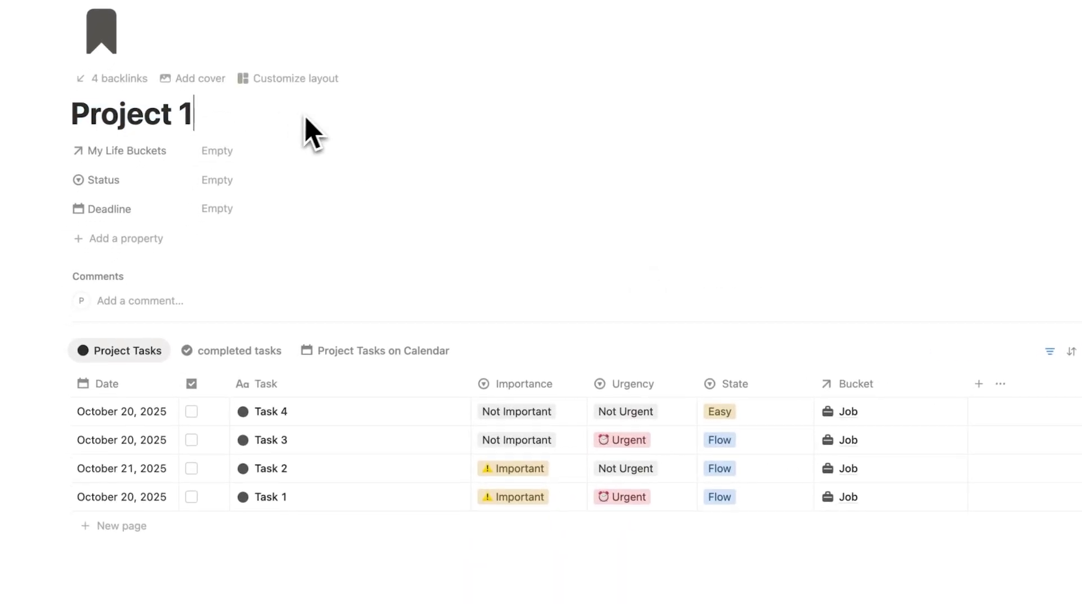
scroll(315, 135, down, 4)
scroll(388, 320, down, 3)
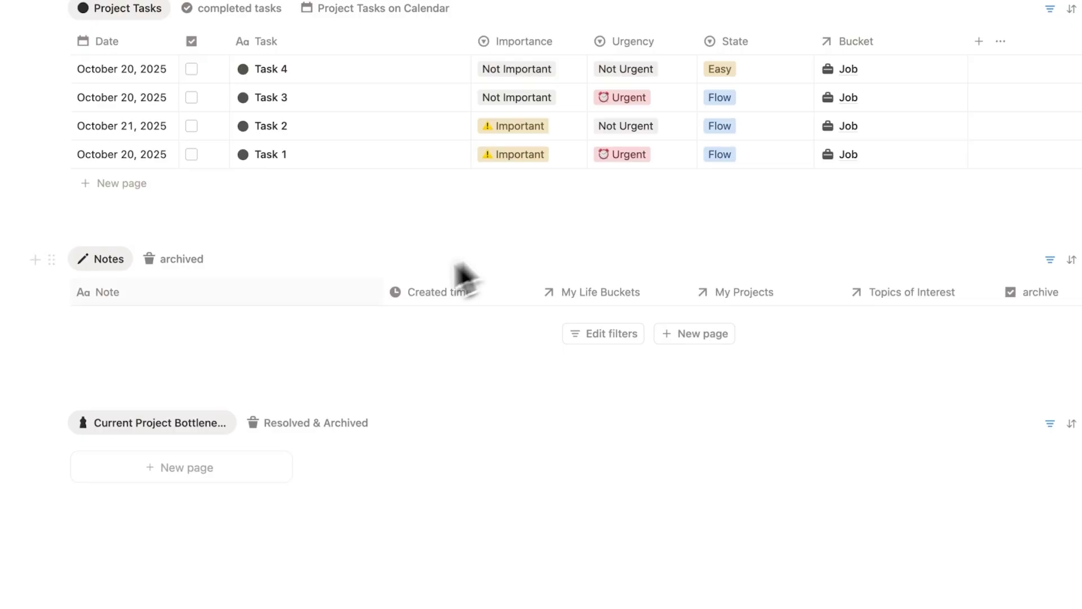
scroll(290, 495, up, 8)
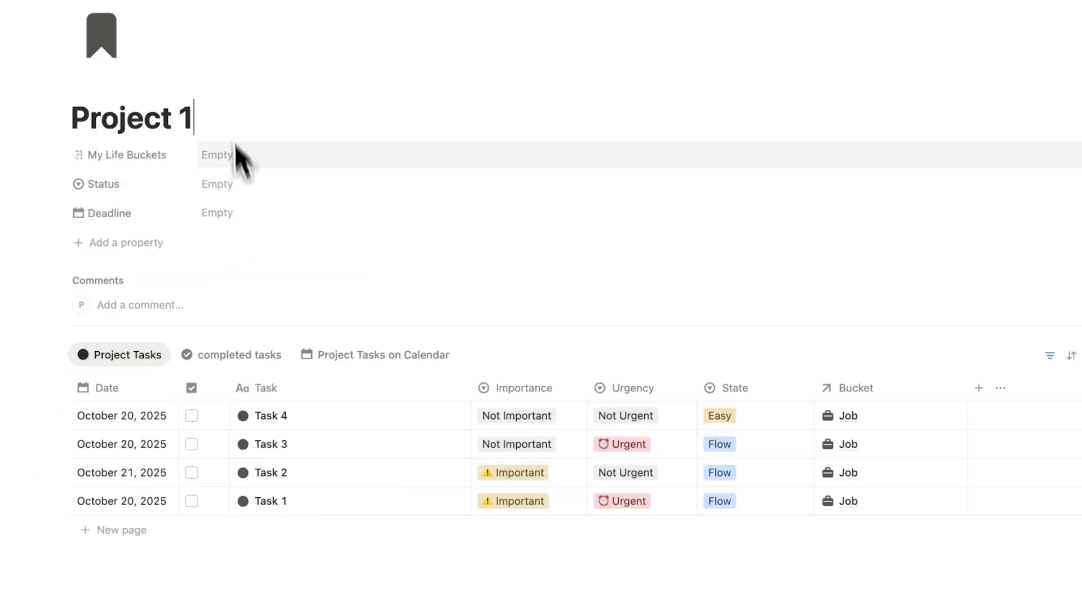
drag(234, 160, 19, 157)
scroll(225, 197, down, 1)
triple_click(265, 164)
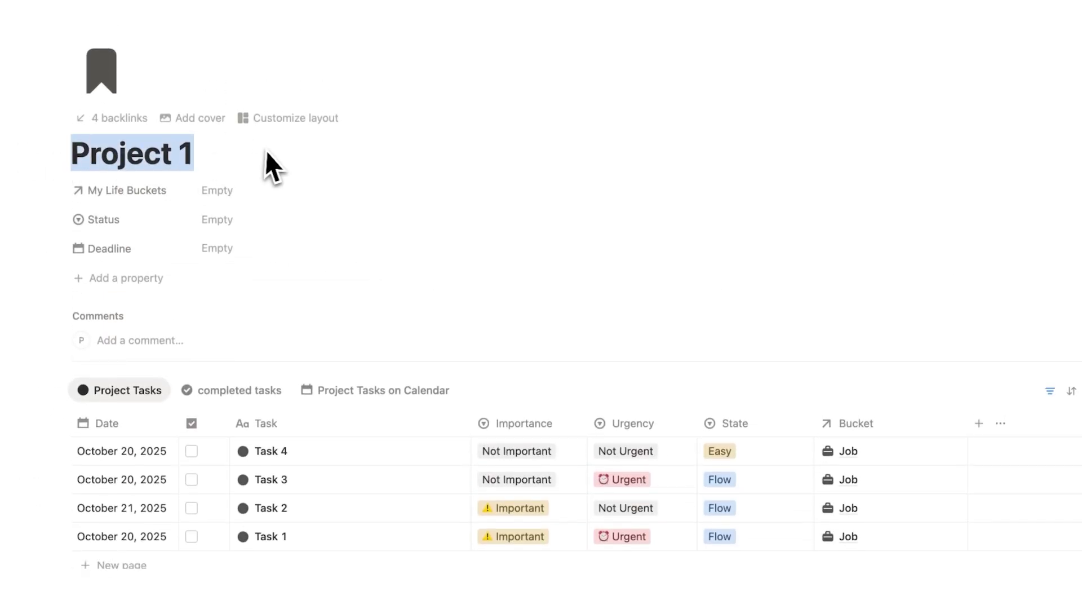
click(266, 164)
scroll(271, 254, down, 5)
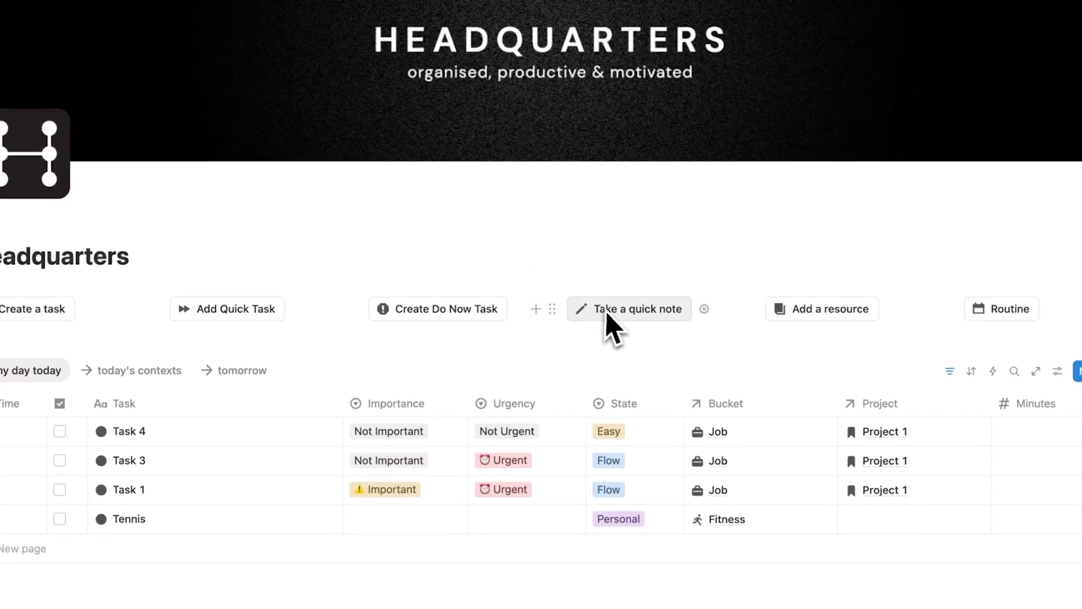
- Create Note 1 in the Job bucket, linked to Project 1
click(627, 309)
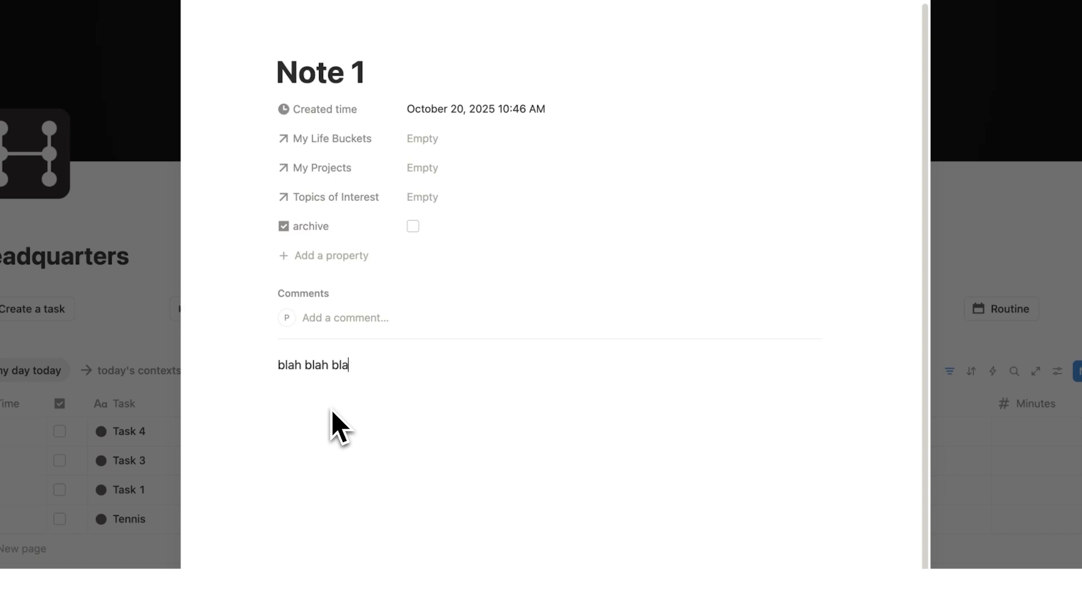
click(428, 143)
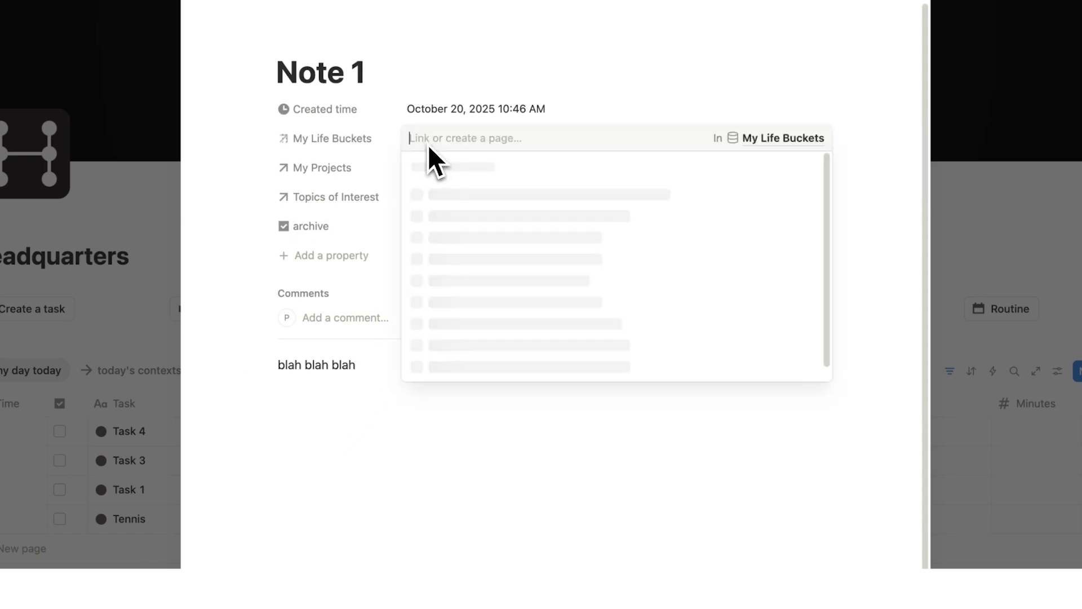
click(466, 226)
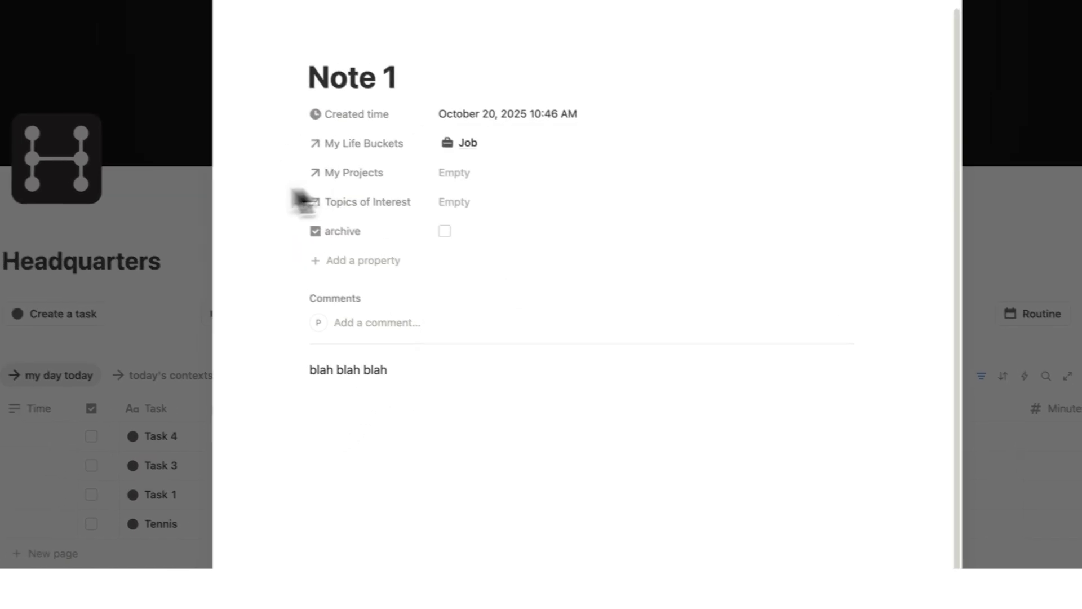
click(538, 170)
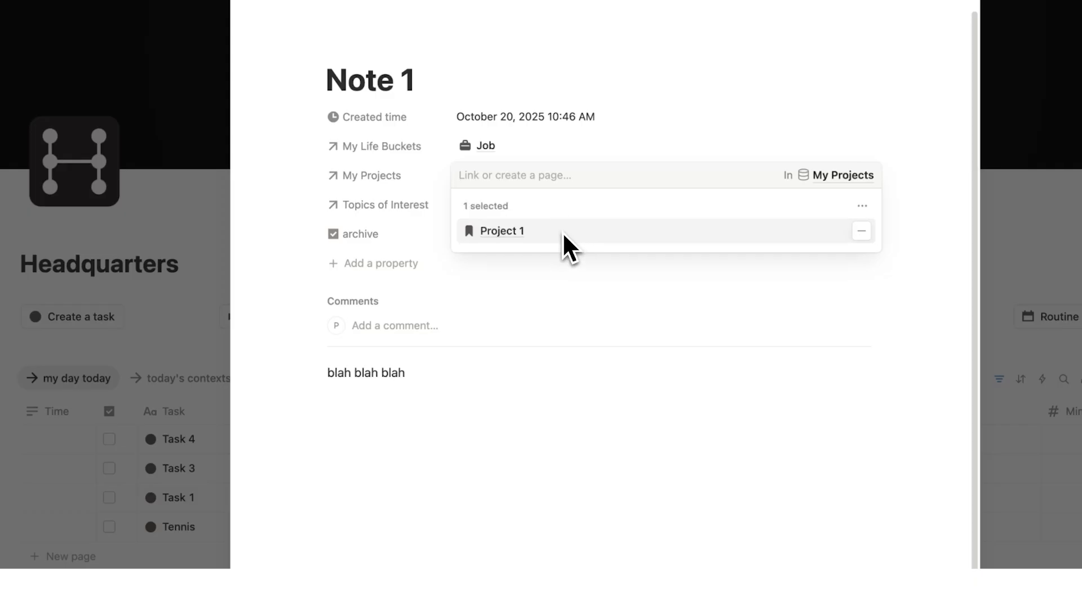
click(307, 215)
click(202, 195)
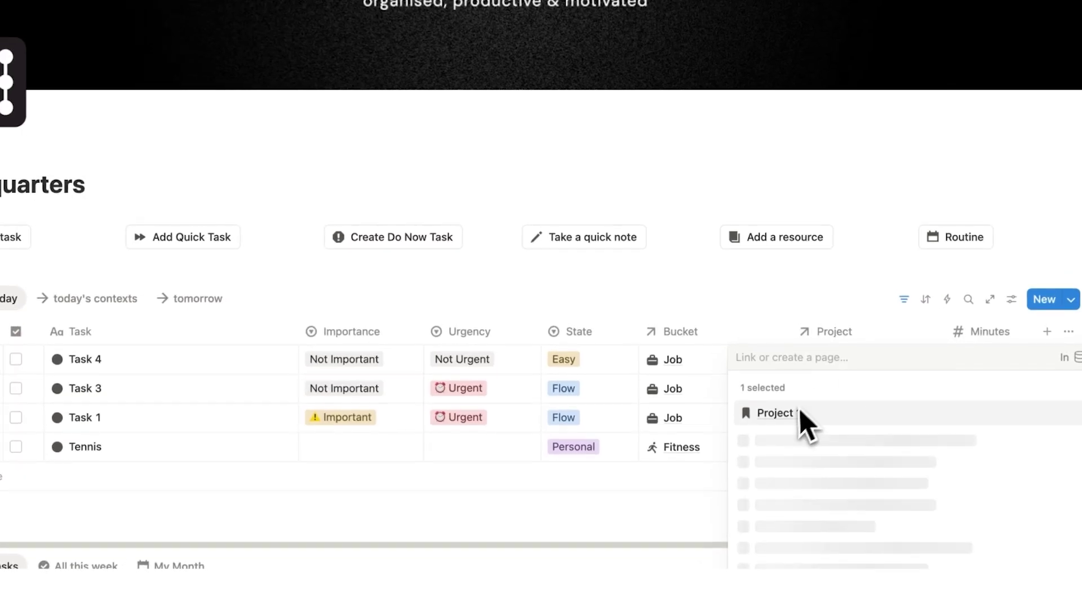
- Open Project 1 as a full page to review its linked tasks and Note 1
click(789, 408)
click(648, 6)
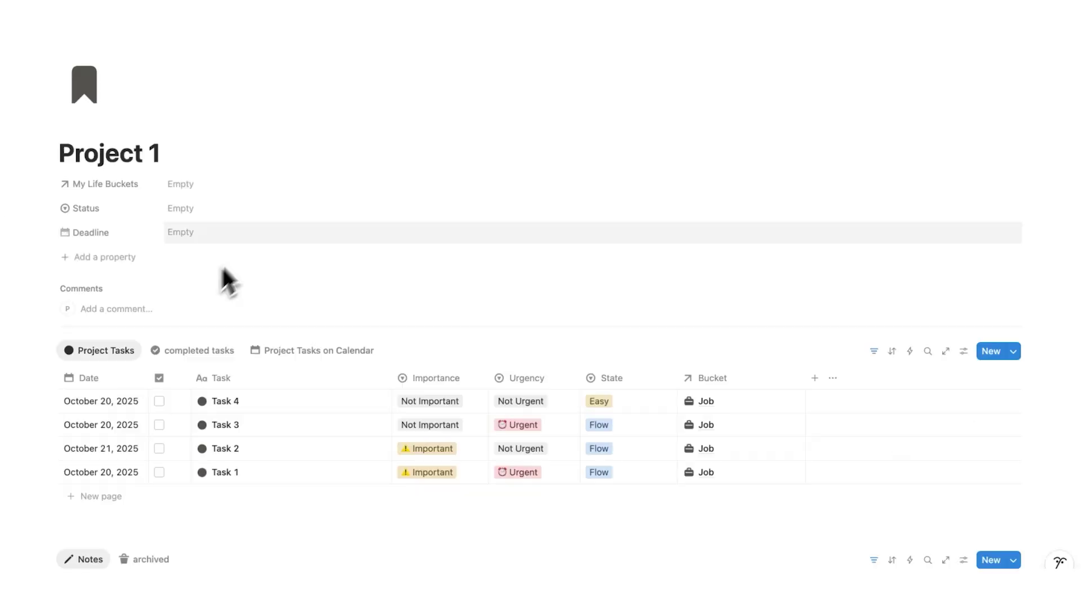
scroll(251, 236, down, 6)
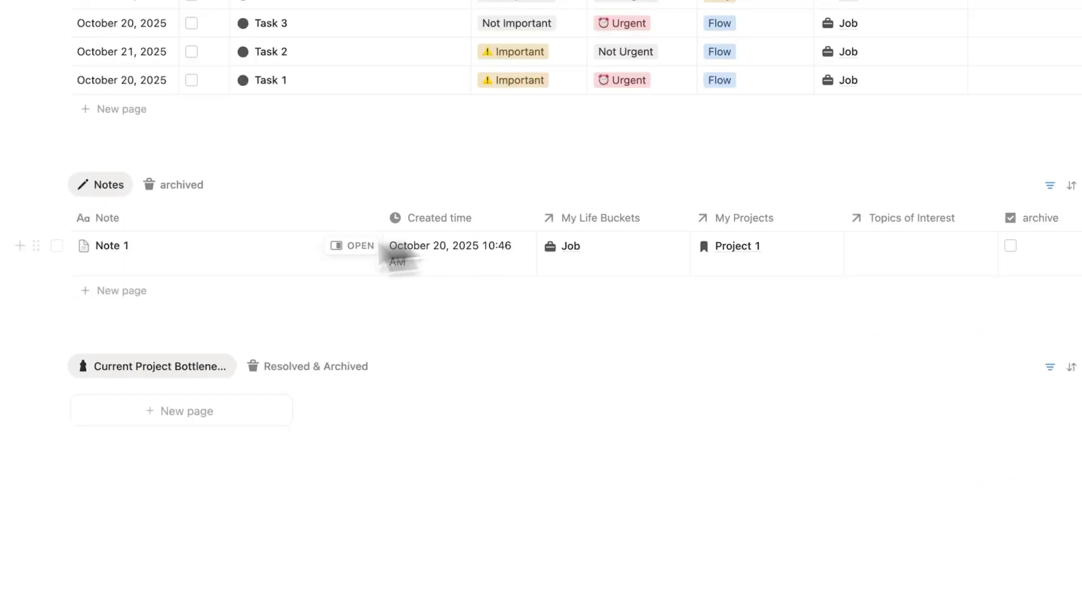
scroll(262, 298, up, 10)
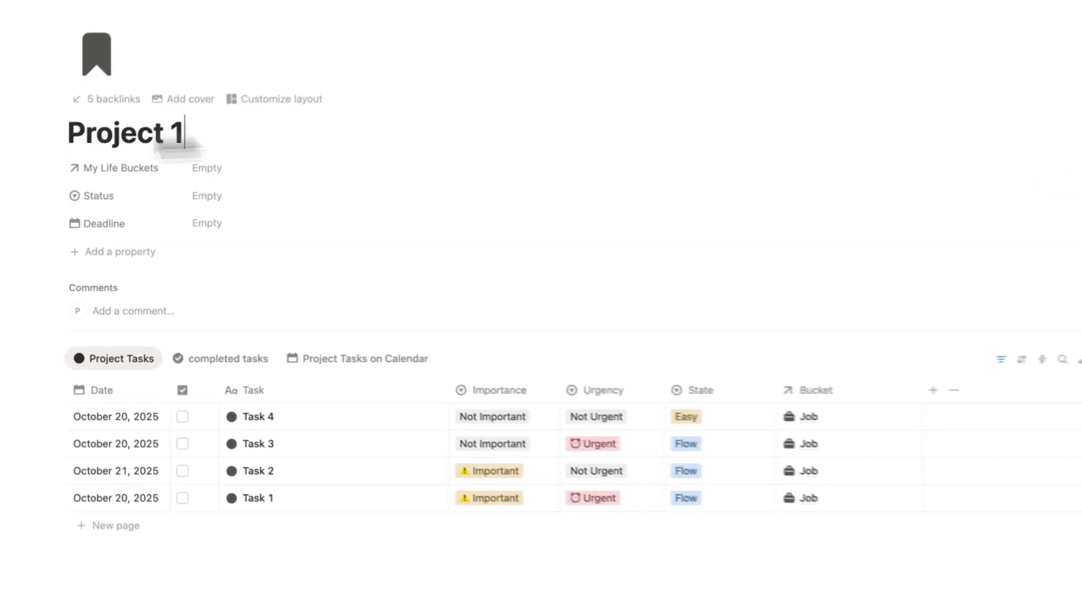
triple_click(194, 133)
click(242, 138)
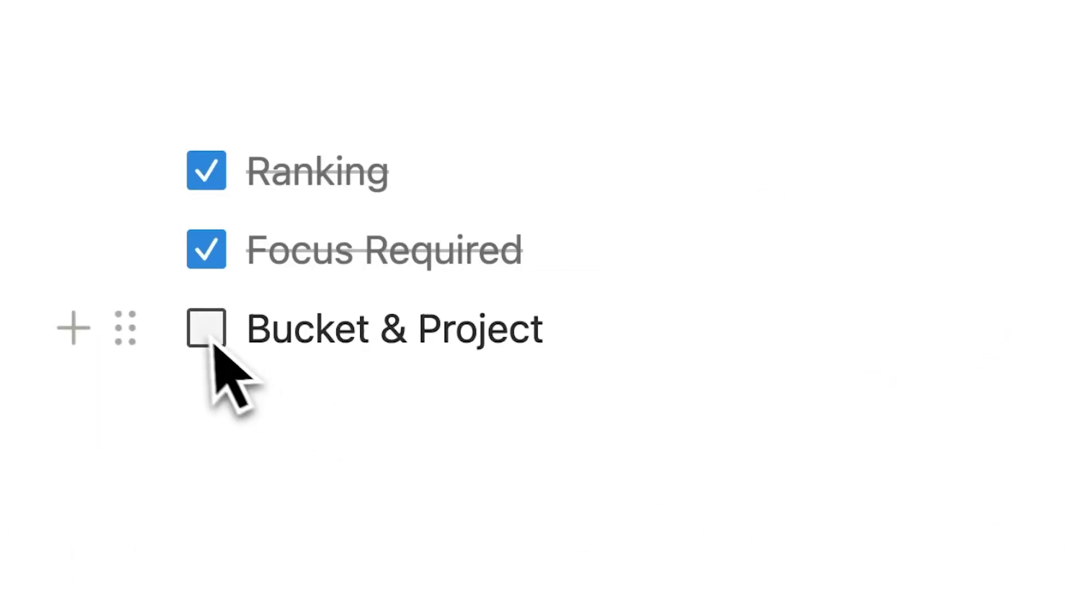
- Tick off the Bucket & Project checklist item and start a new checklist line
click(206, 328)
key(Return)
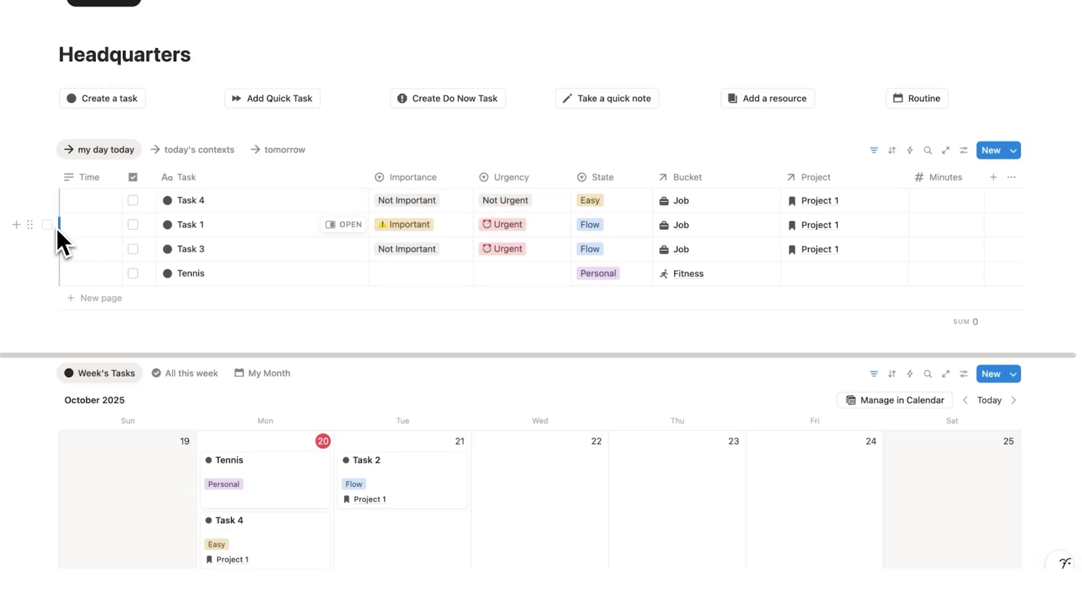
- Move Task 1 to the top at 9am and Task 3 second at 11am
drag(36, 235, 39, 194)
click(89, 201)
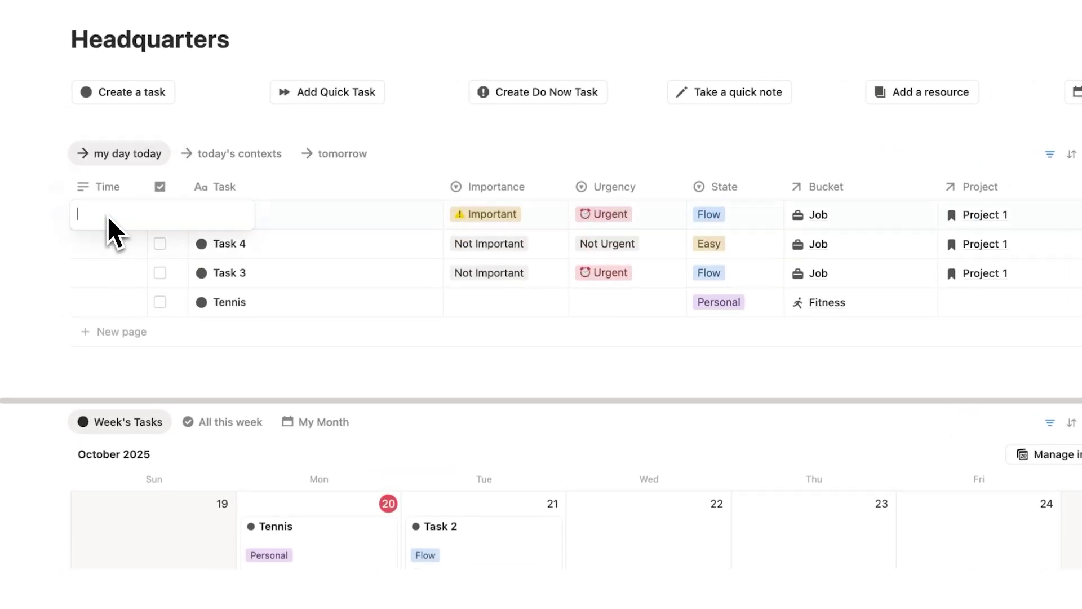
text(9am)
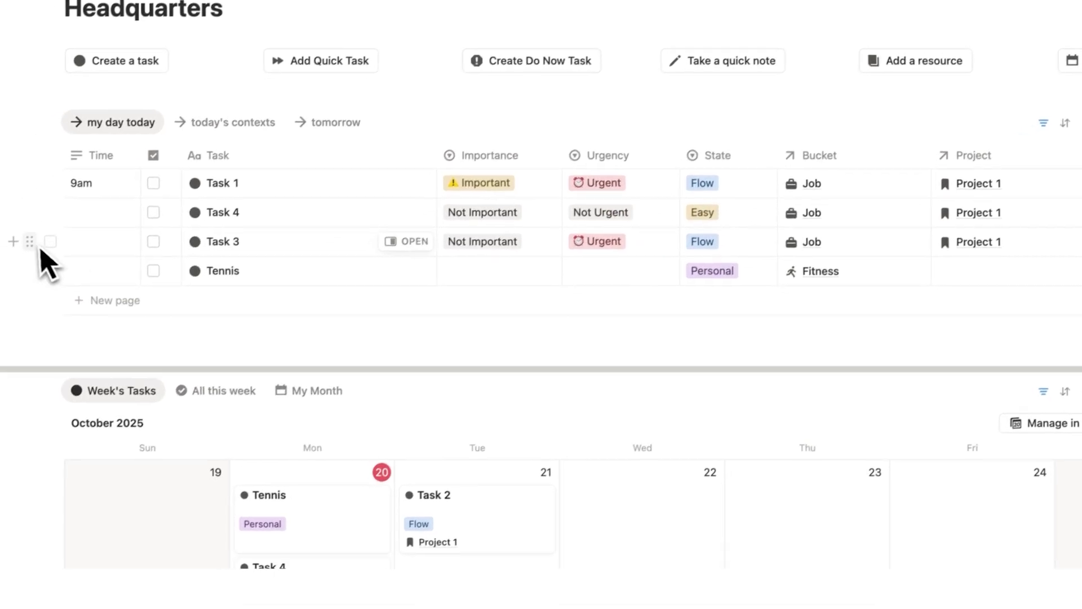
drag(3, 264, 34, 226)
click(68, 232)
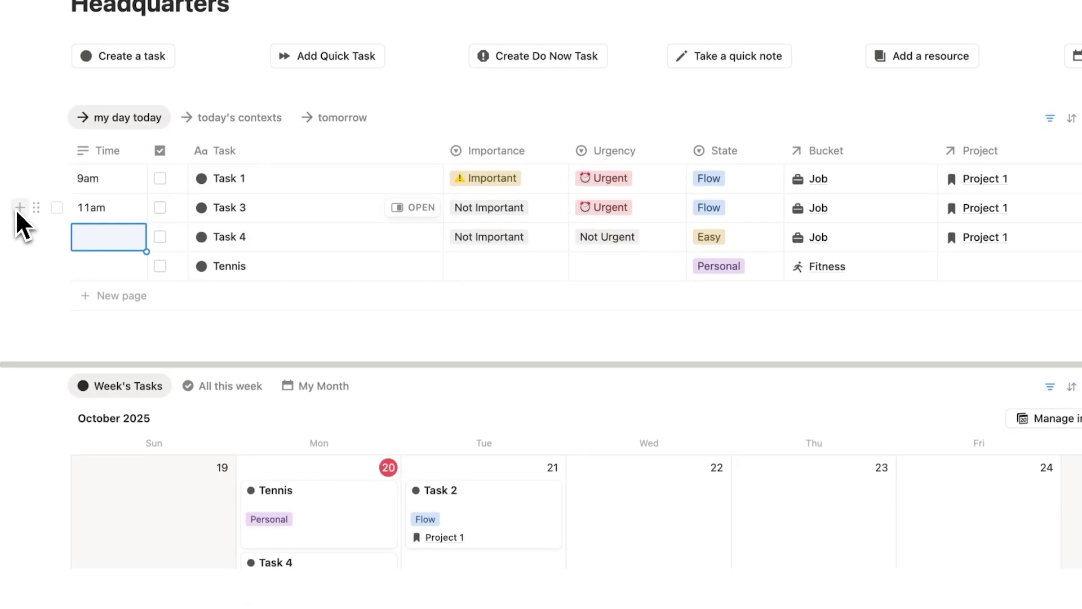
- Add a Lunch row at 1pm below Task 3 and set Tennis to 6pm
click(19, 208)
key(Return)
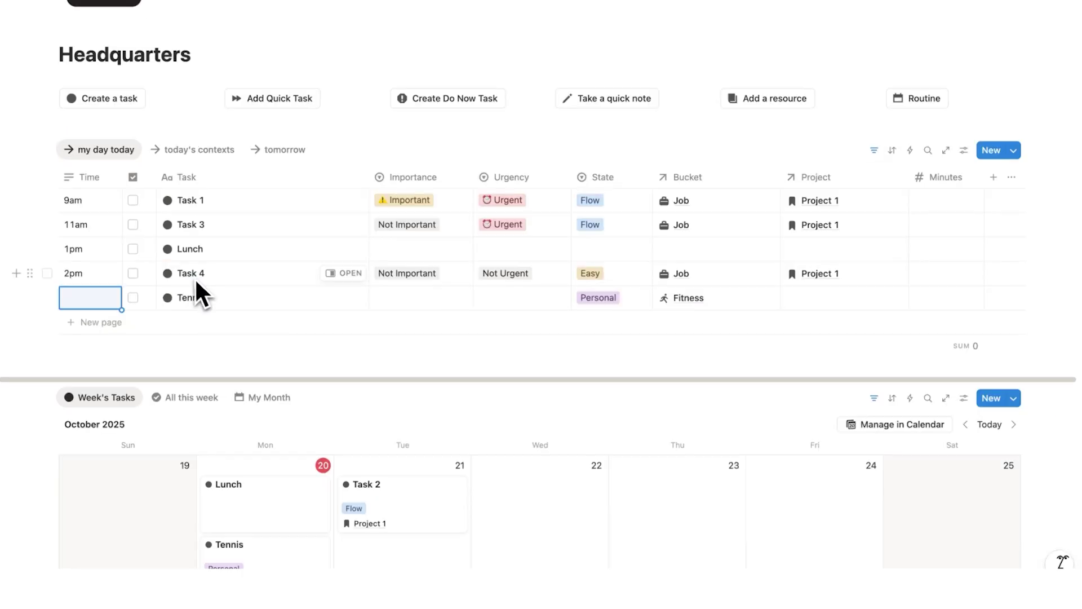
text(6p)
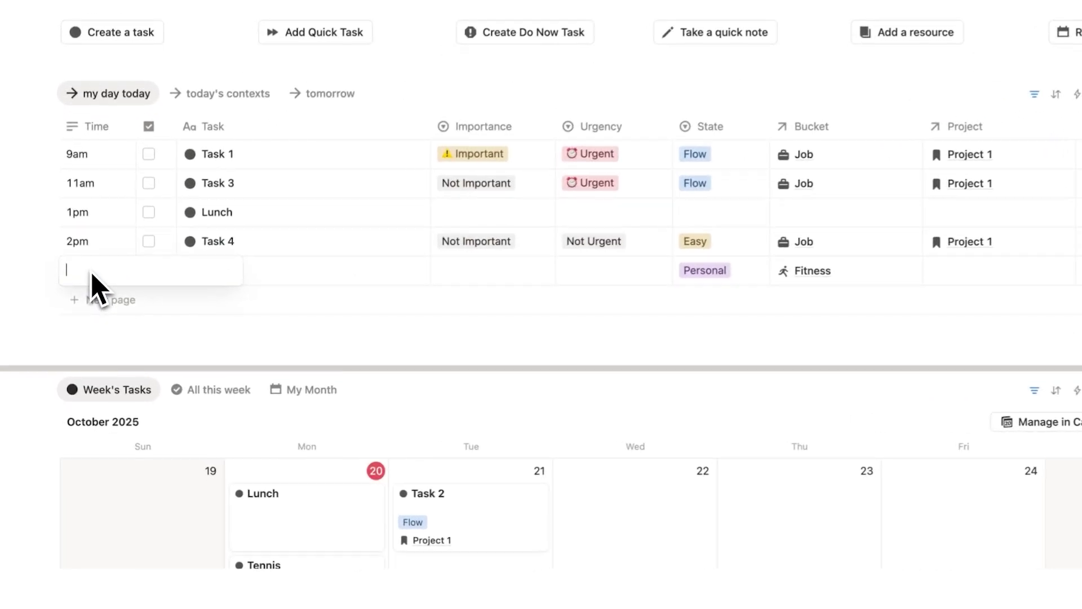
text(m)
key(Return)
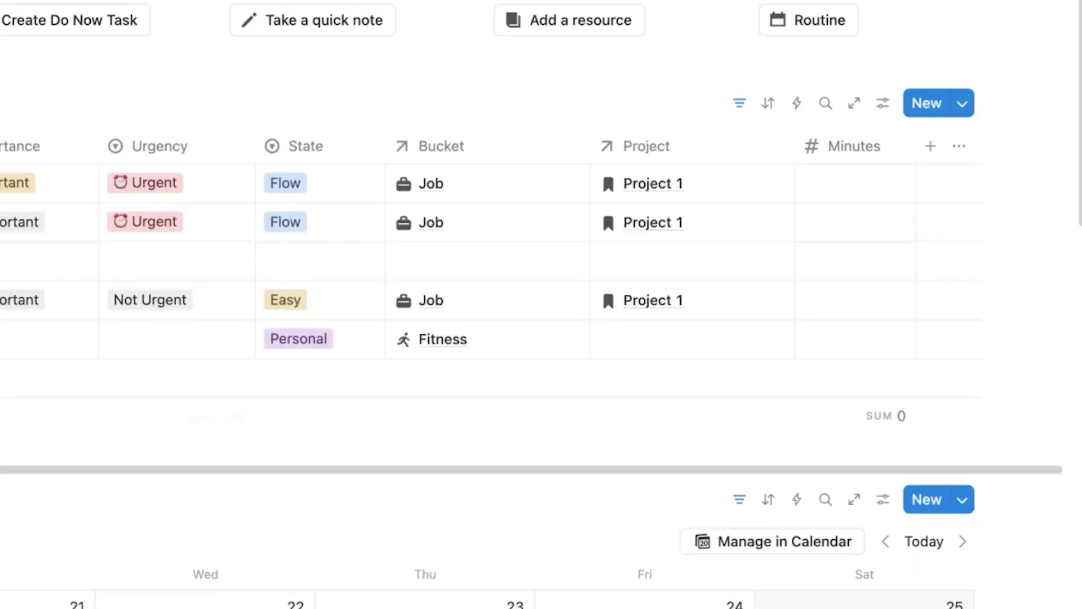
- Log 120 minutes each for Task 1 and Task 3, and 30 for Task 4
click(840, 187)
text(120)
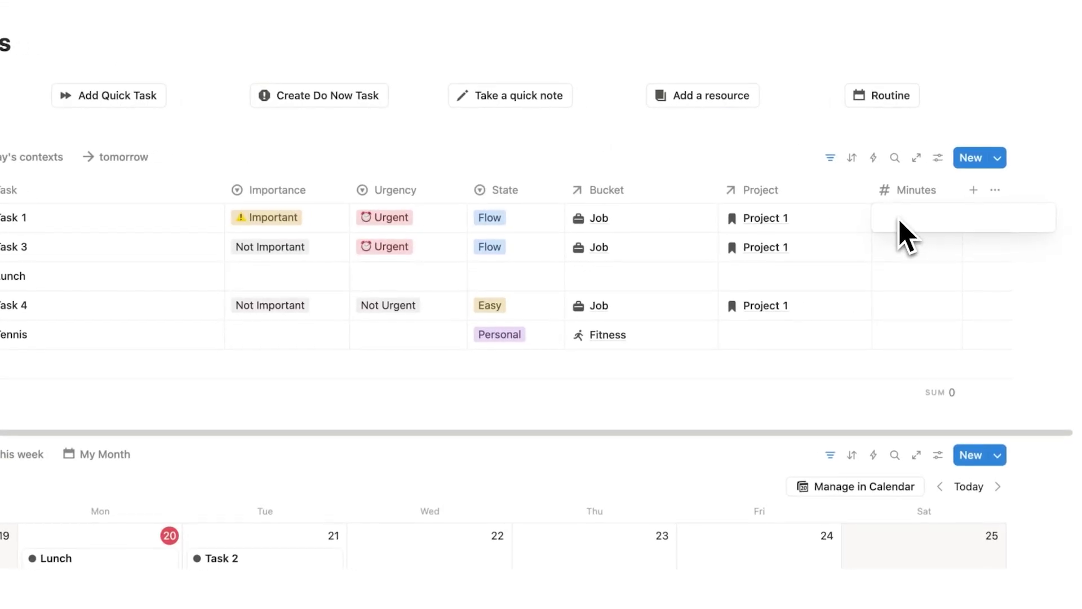
key(Return)
text(120)
key(Return)
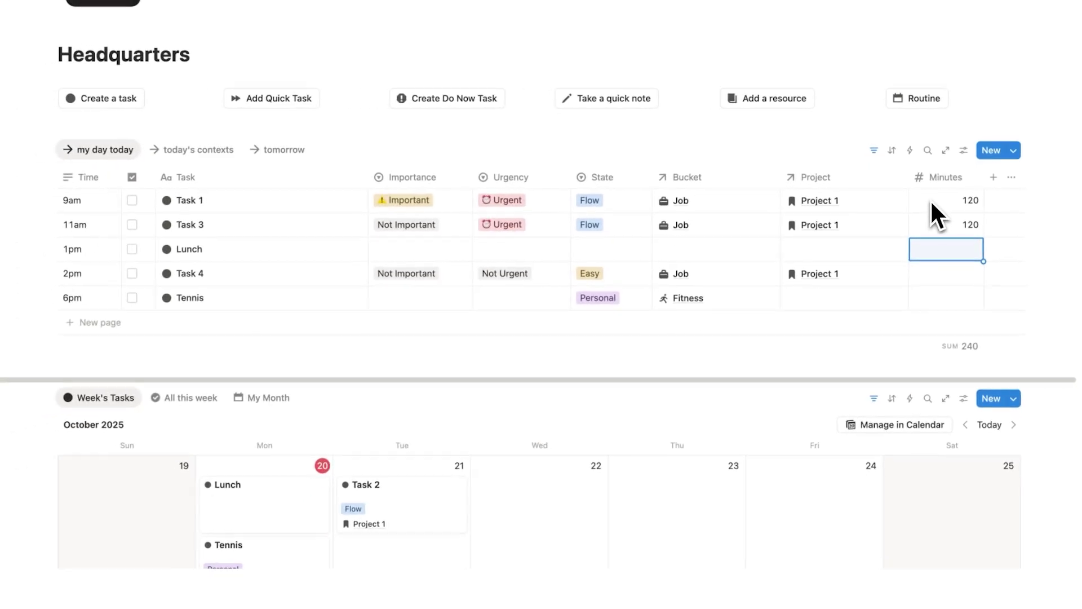
key(Down)
text(30)
key(Return)
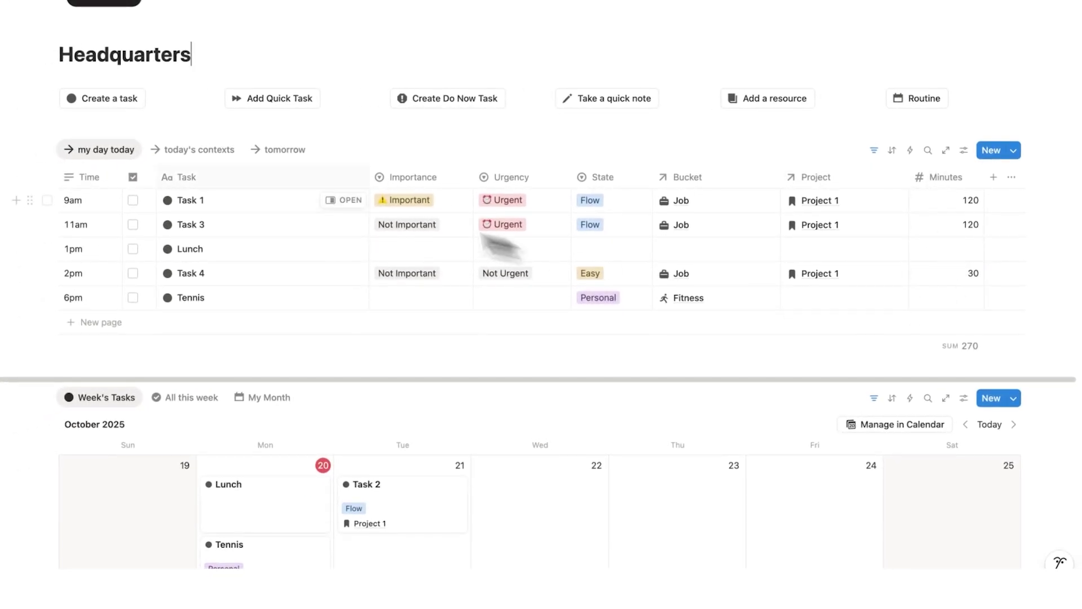
- Mark Task 1, Task 3 and Lunch as done
click(133, 200)
click(133, 224)
click(133, 249)
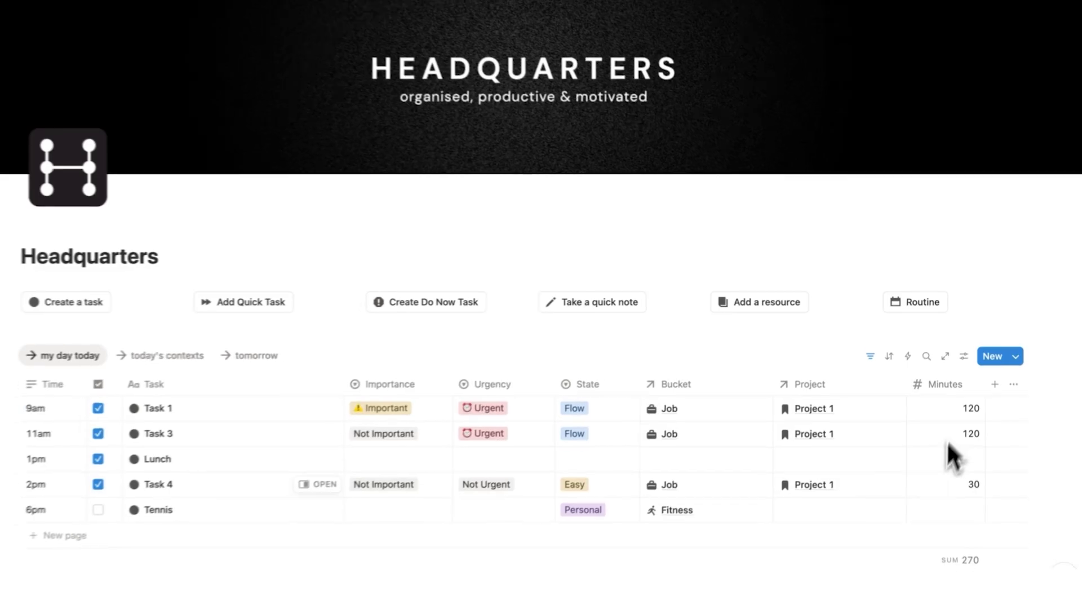
scroll(913, 374, down, 10)
- Open Time Track as a full page and view logged time grouped by bucket
scroll(908, 348, down, 7)
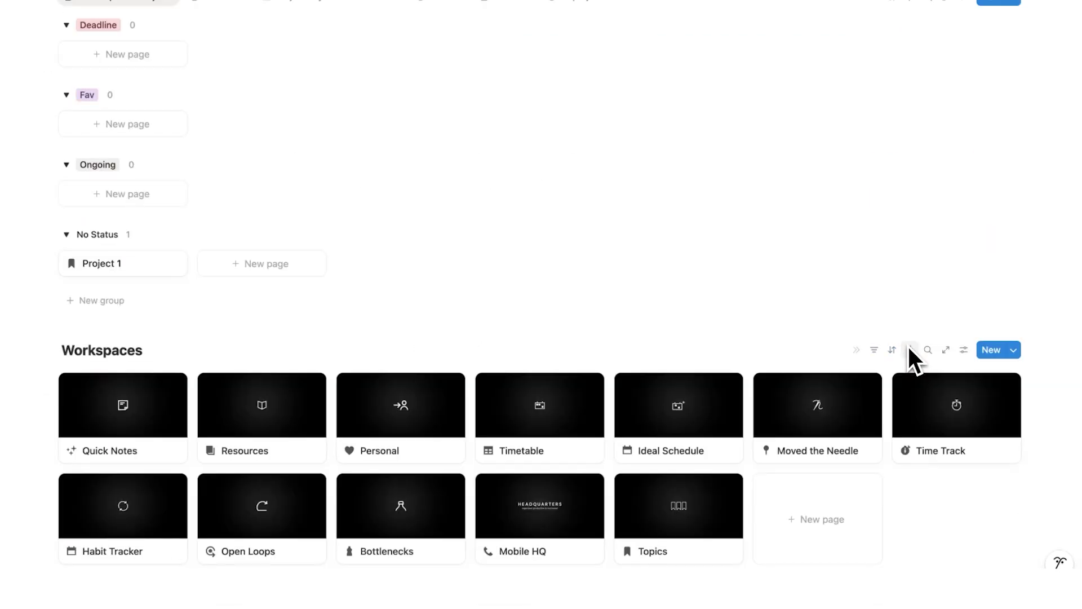
click(924, 428)
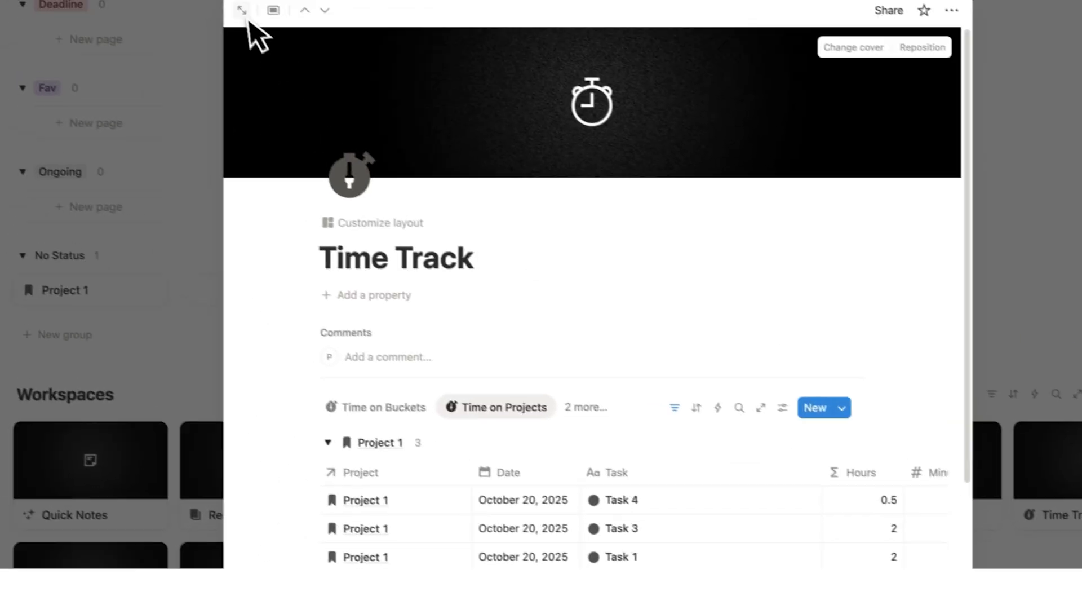
click(245, 14)
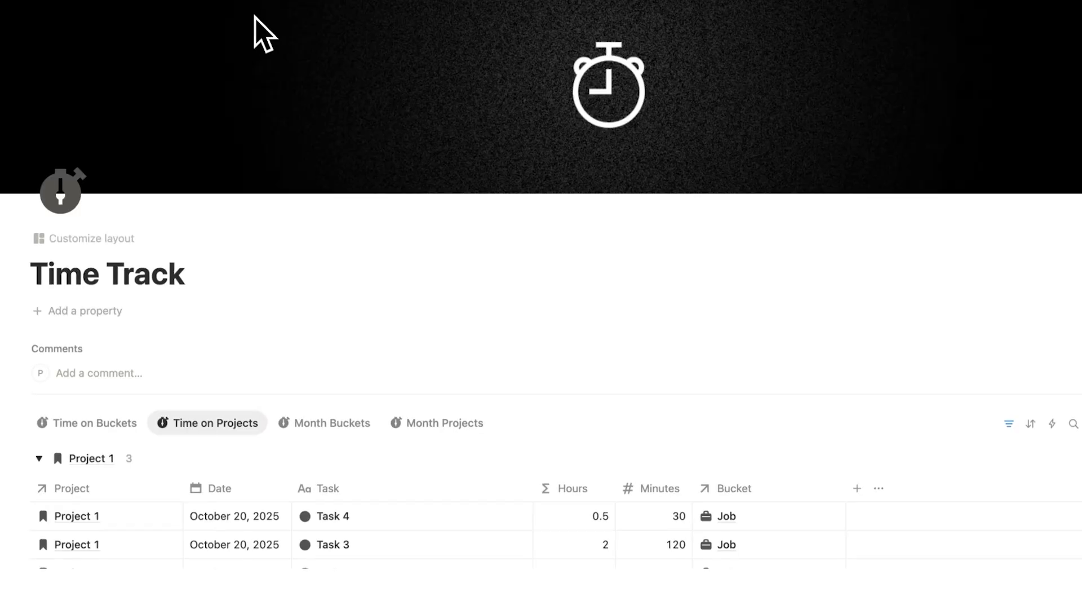
scroll(401, 174, down, 4)
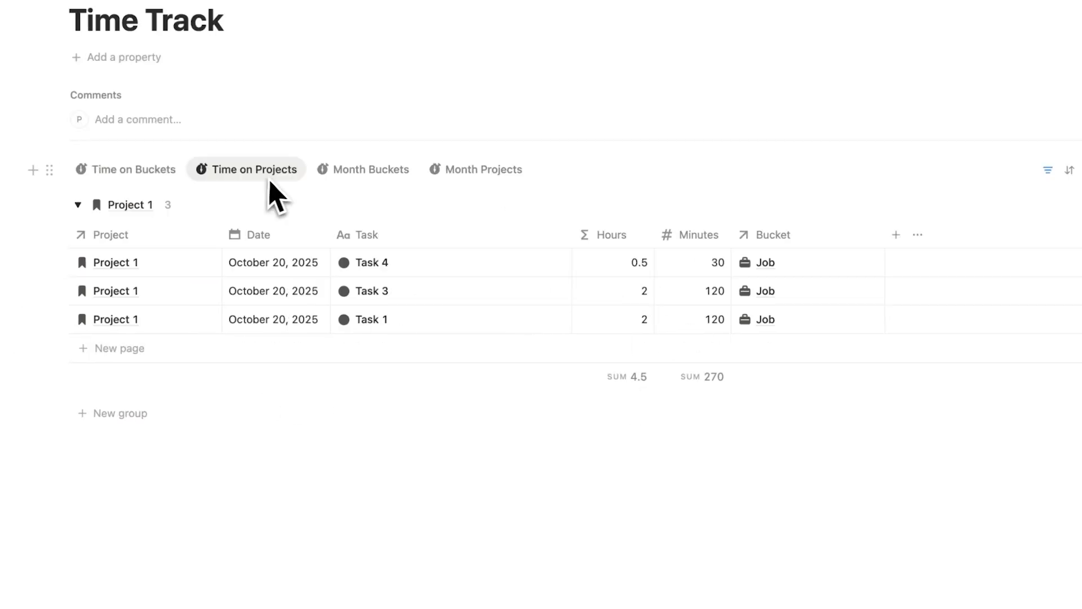
click(144, 176)
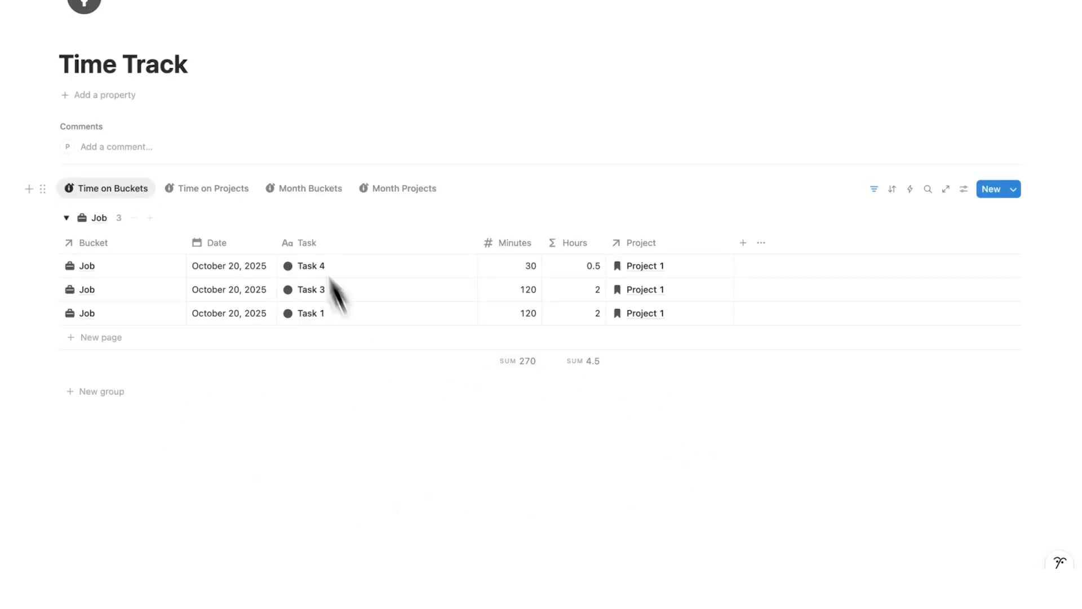
- Close Time Track, then reopen it as a full page
key(Escape)
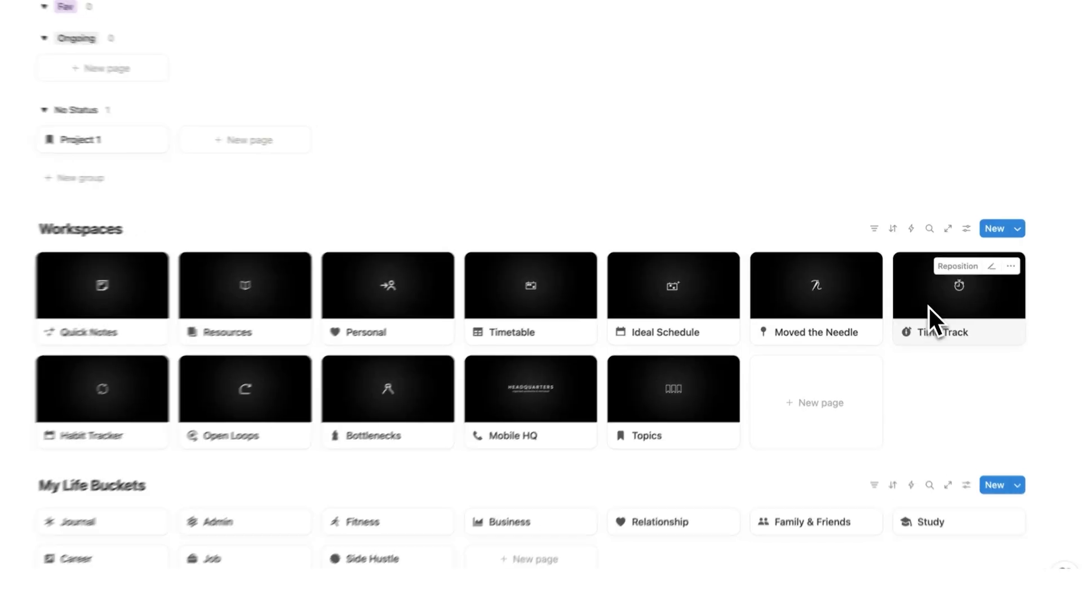
click(933, 315)
click(261, 35)
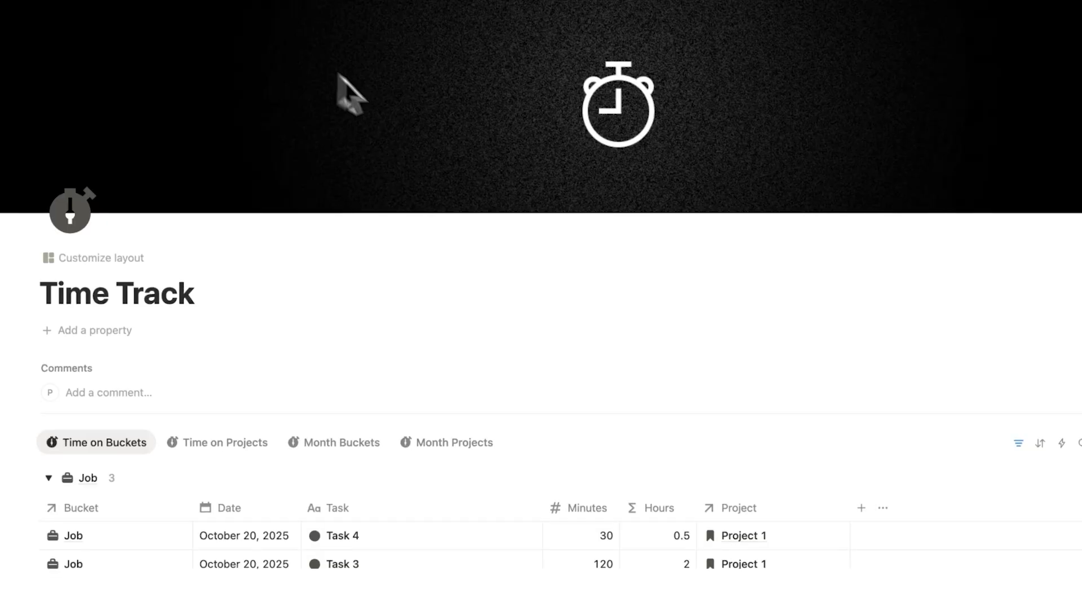
- On the All this week calendar, move Task 2 from Tuesday 21 to Wednesday 22 October
scroll(405, 164, down, 1)
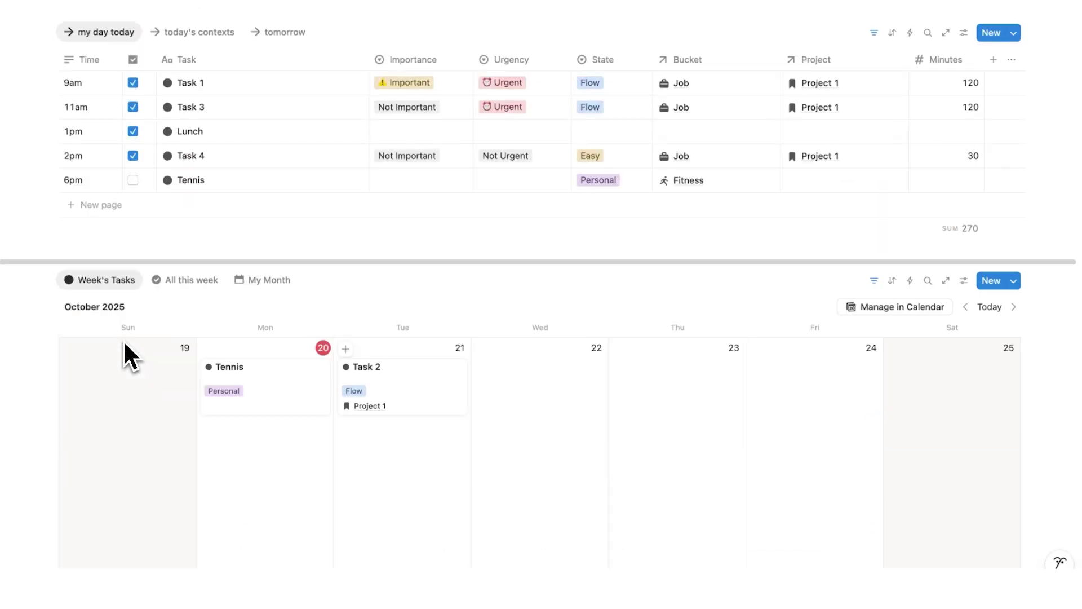
scroll(157, 327, down, 3)
scroll(203, 315, up, 1)
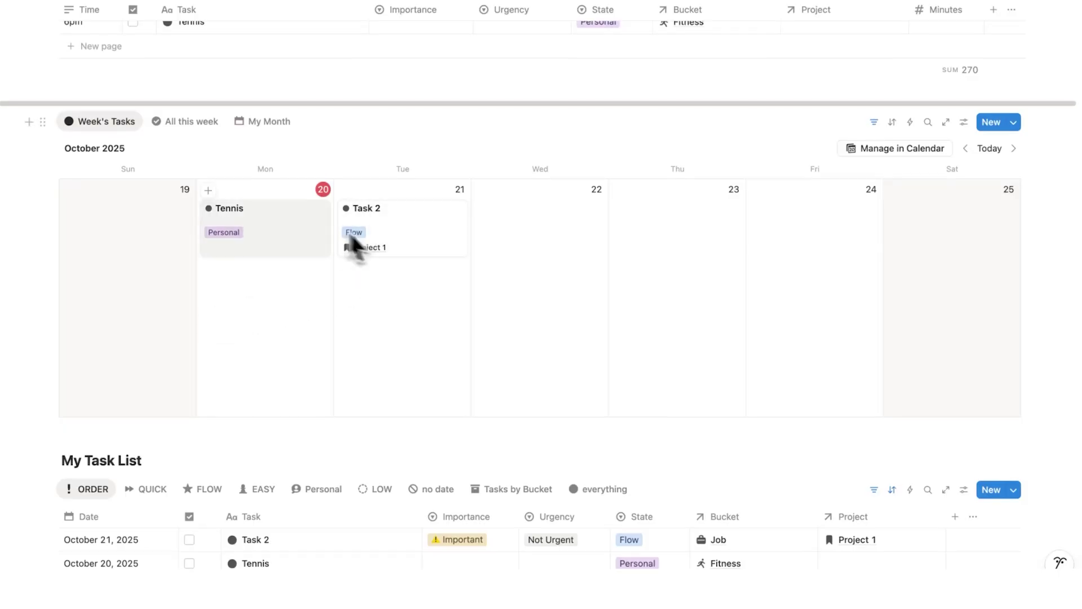
click(189, 123)
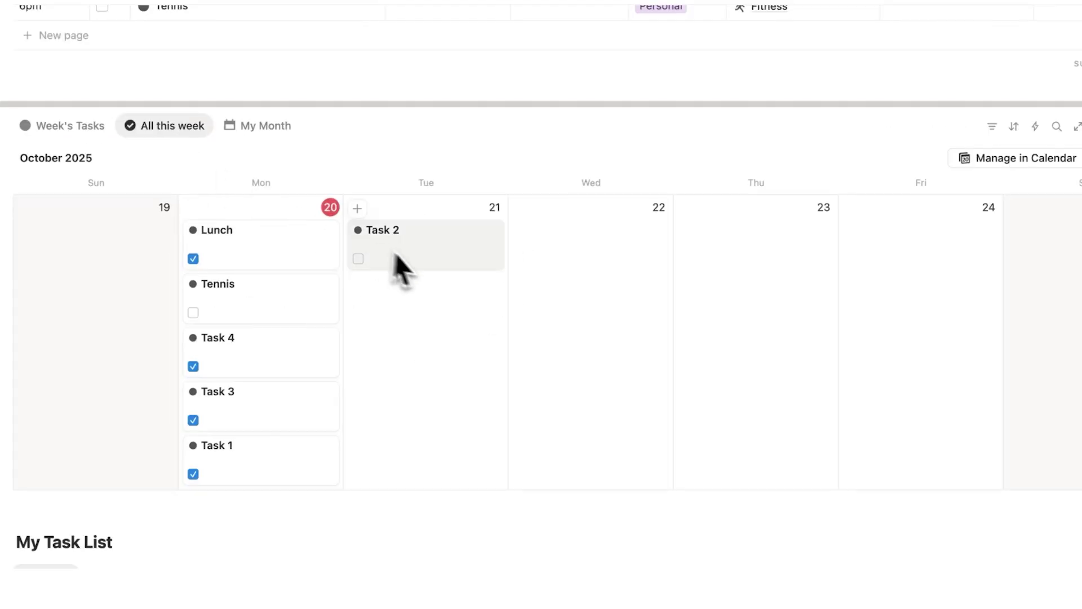
drag(377, 234, 708, 252)
drag(795, 290, 612, 302)
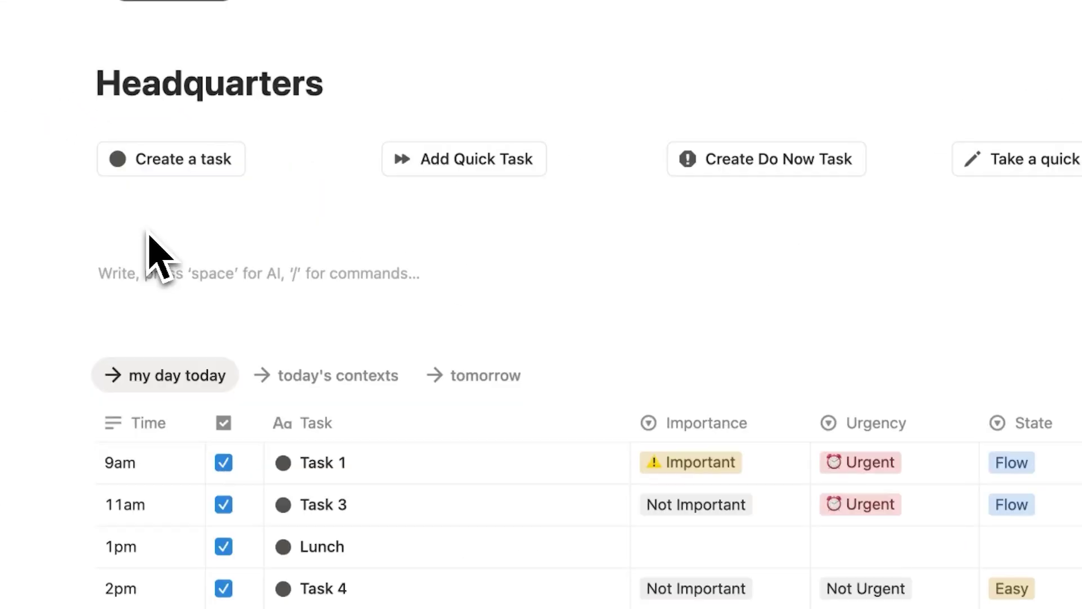
text(MON)
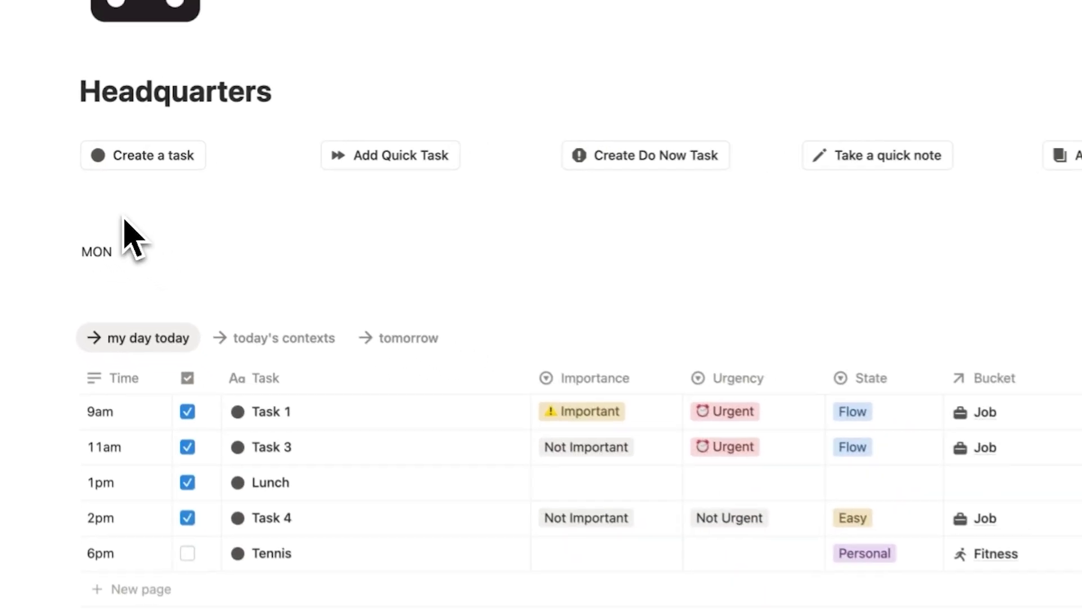
key(Return)
text(/todo)
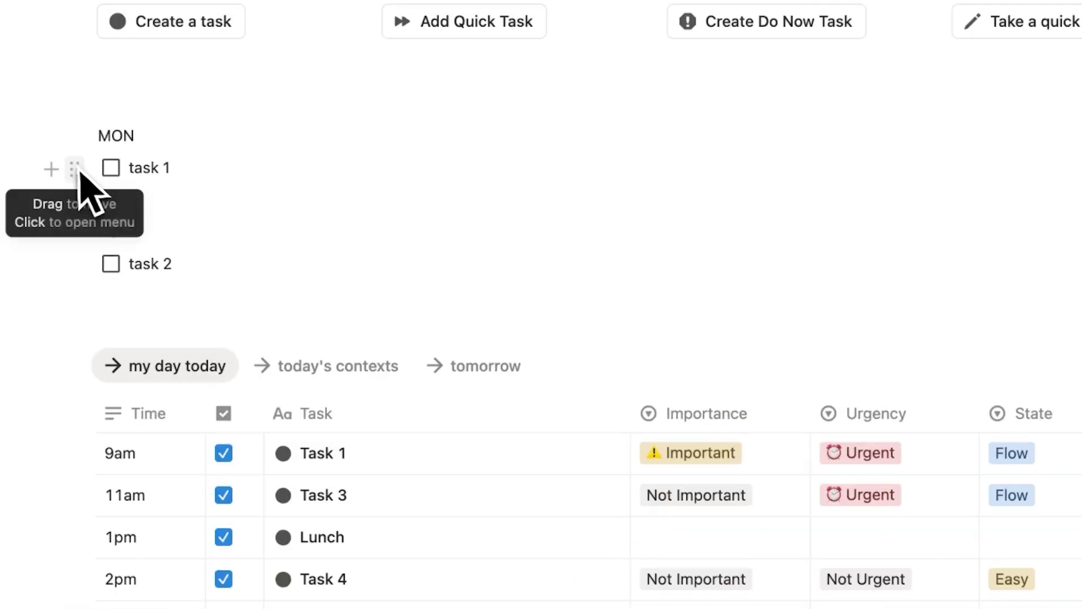
drag(80, 169, 128, 225)
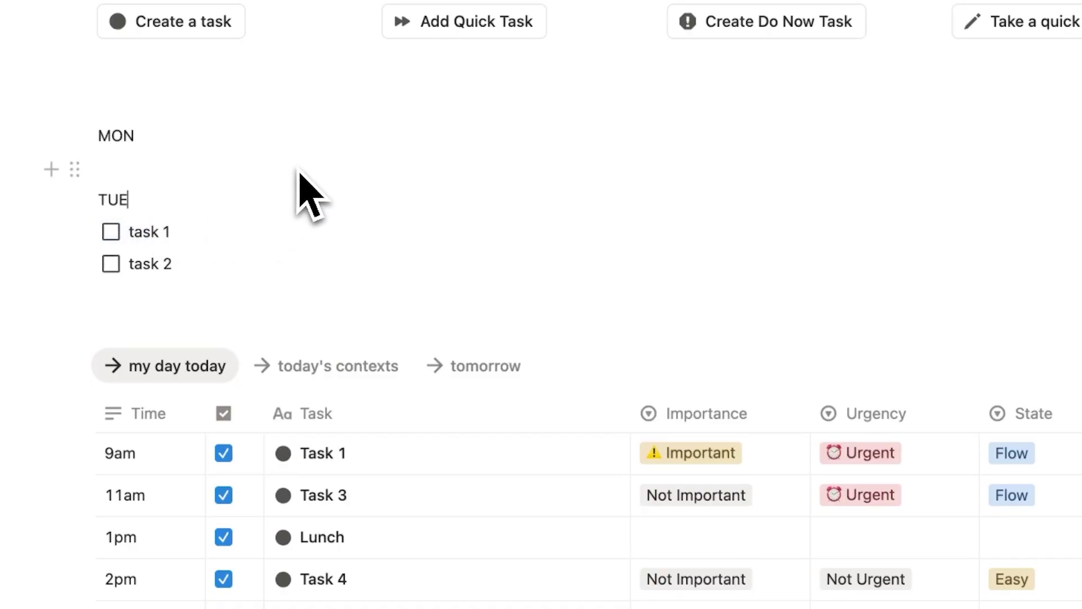
drag(172, 263, 104, 146)
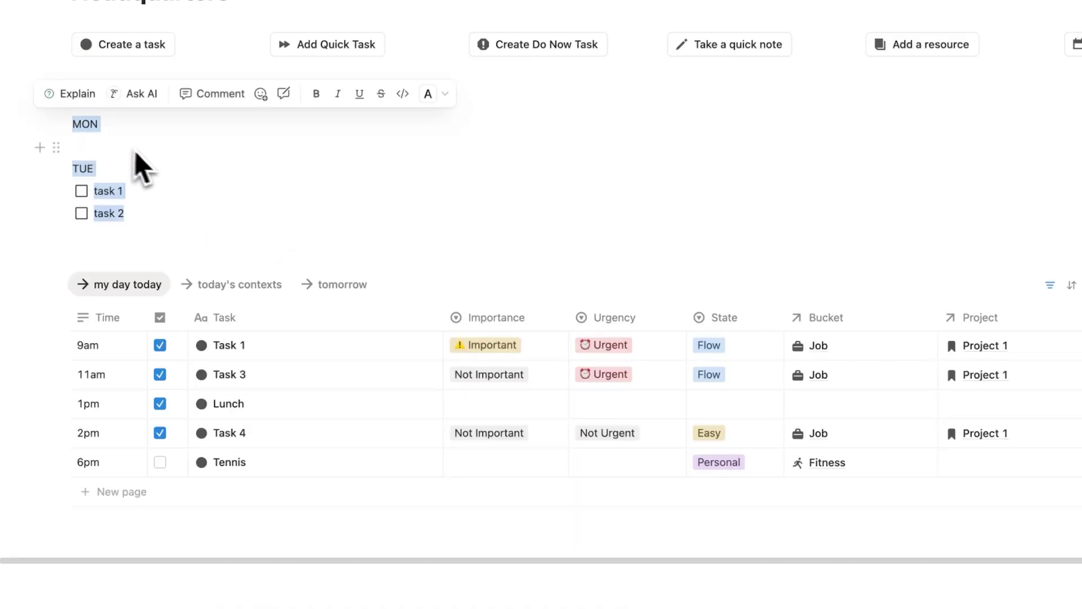
key(BackSpace)
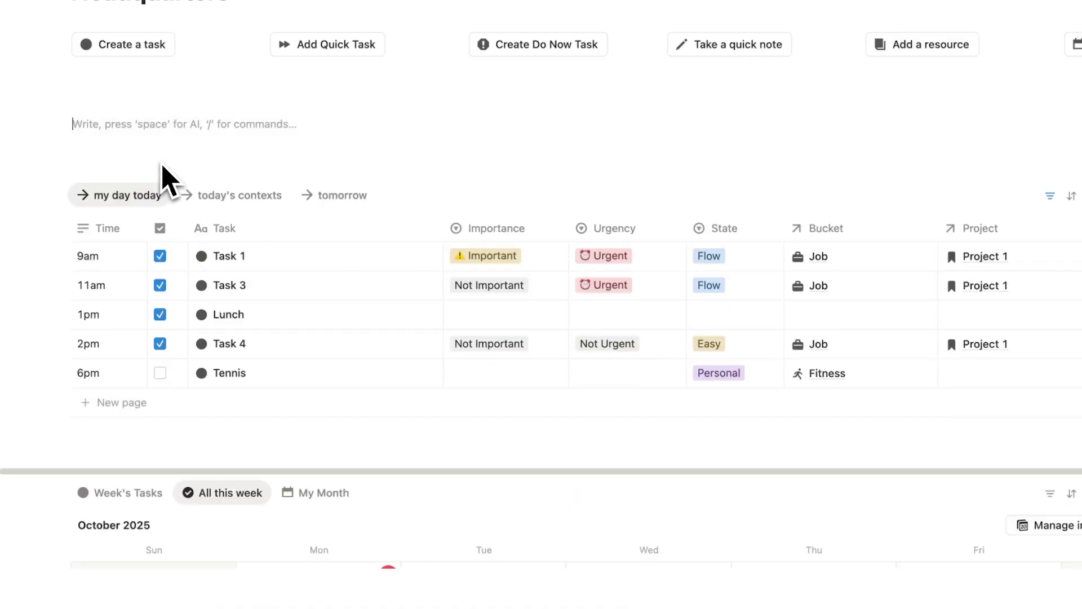
key(BackSpace)
- Switch the calendar to My Month, showing October 2025 with all tasks
scroll(169, 172, down, 10)
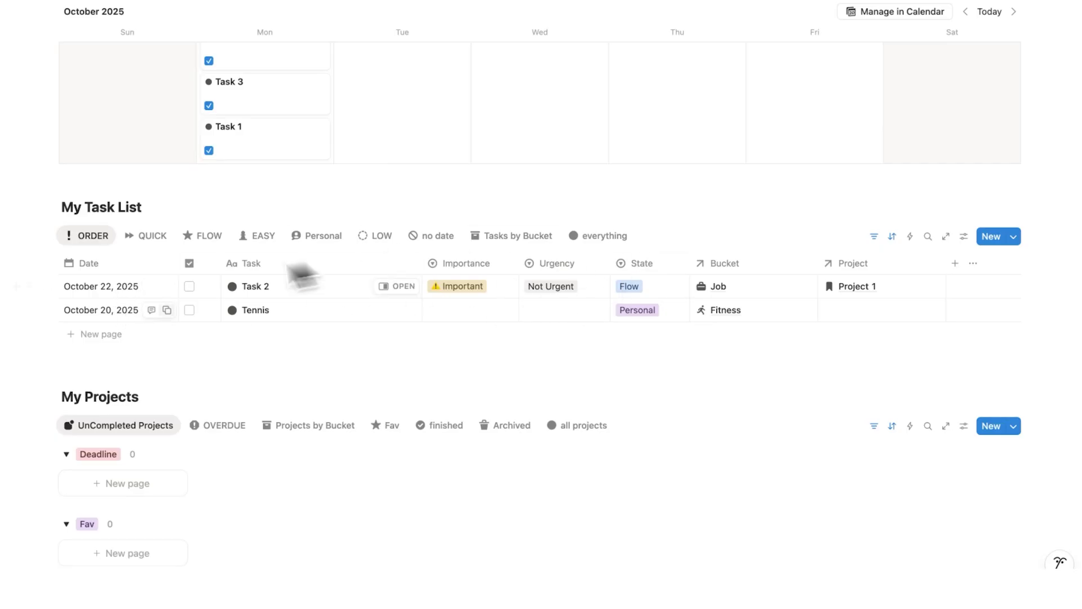
scroll(570, 329, up, 1)
scroll(571, 334, up, 4)
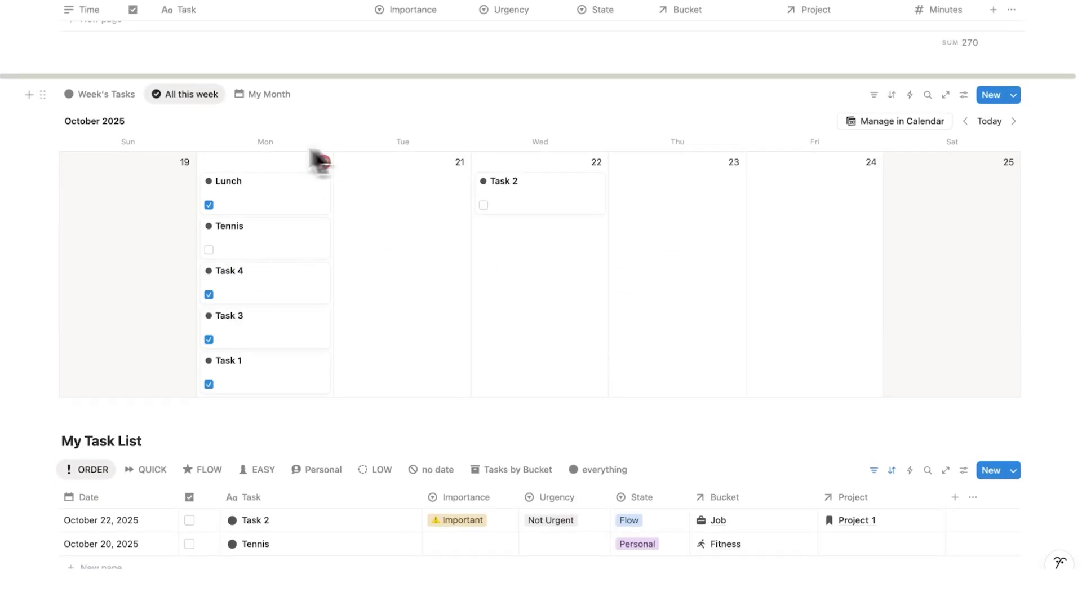
click(264, 97)
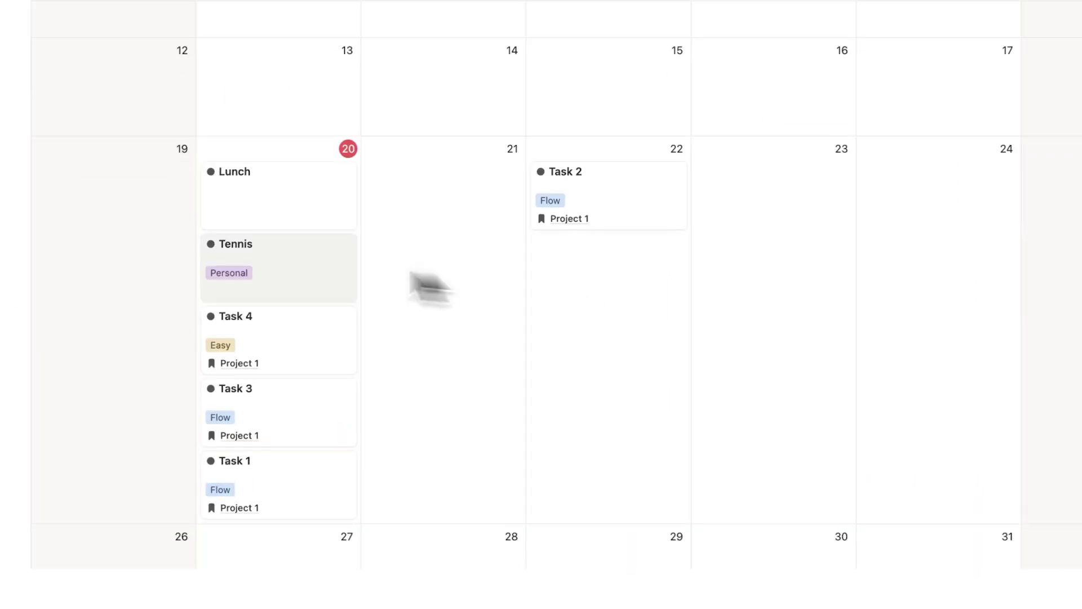